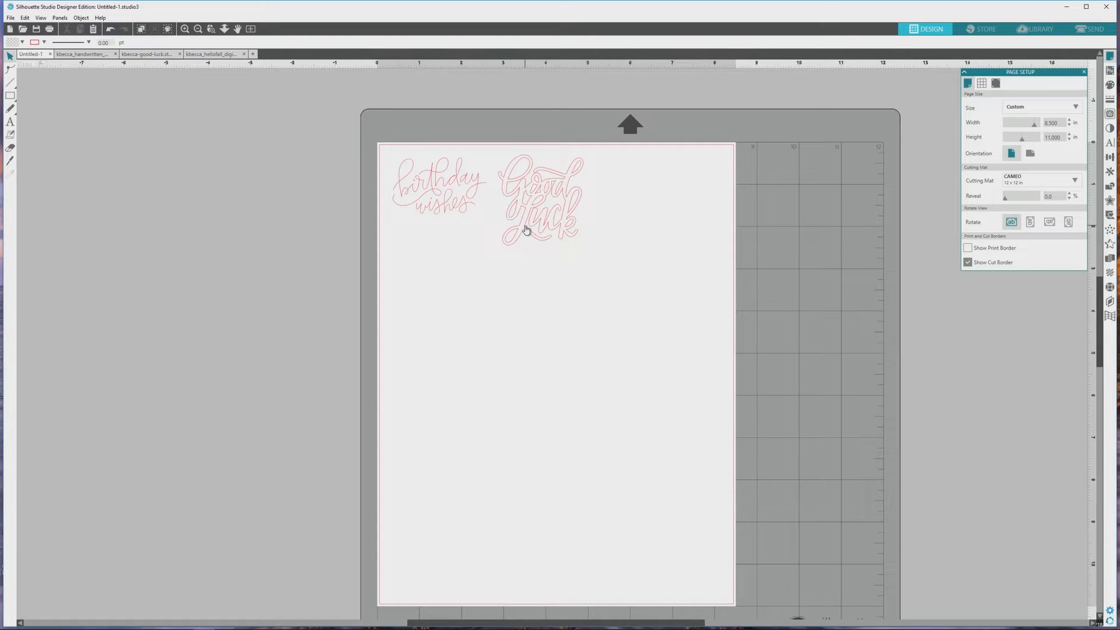
Examine the line work of the "birthday wishes" lettering up close
{"action": "scroll", "coordinate": [527, 230], "scroll_direction": "up", "scroll_amount": 5}
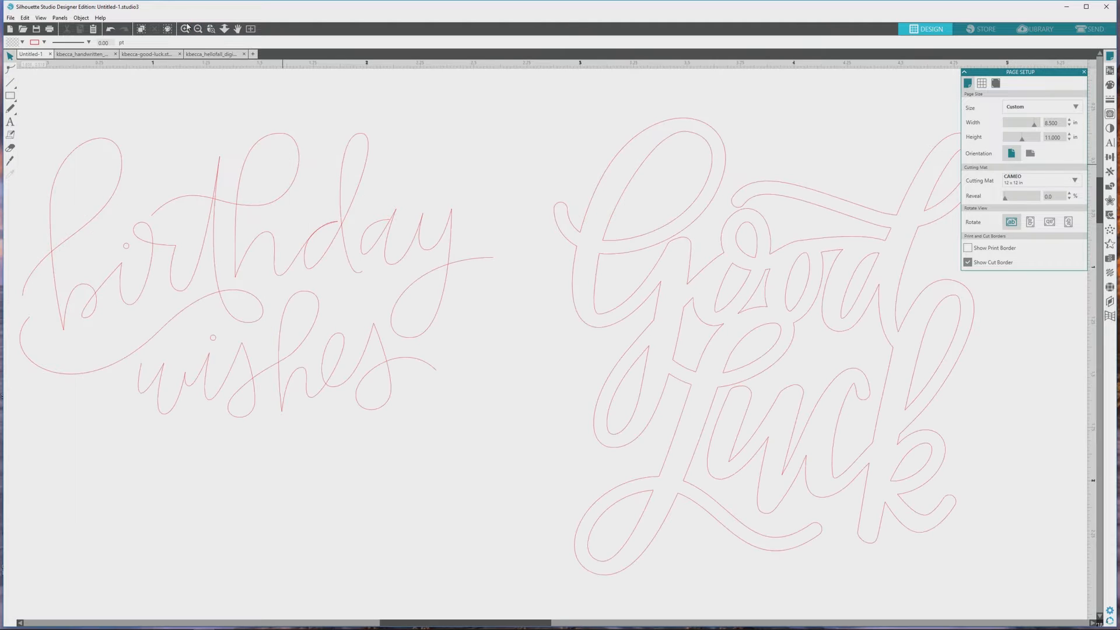
{"action": "left_click", "coordinate": [184, 29]}
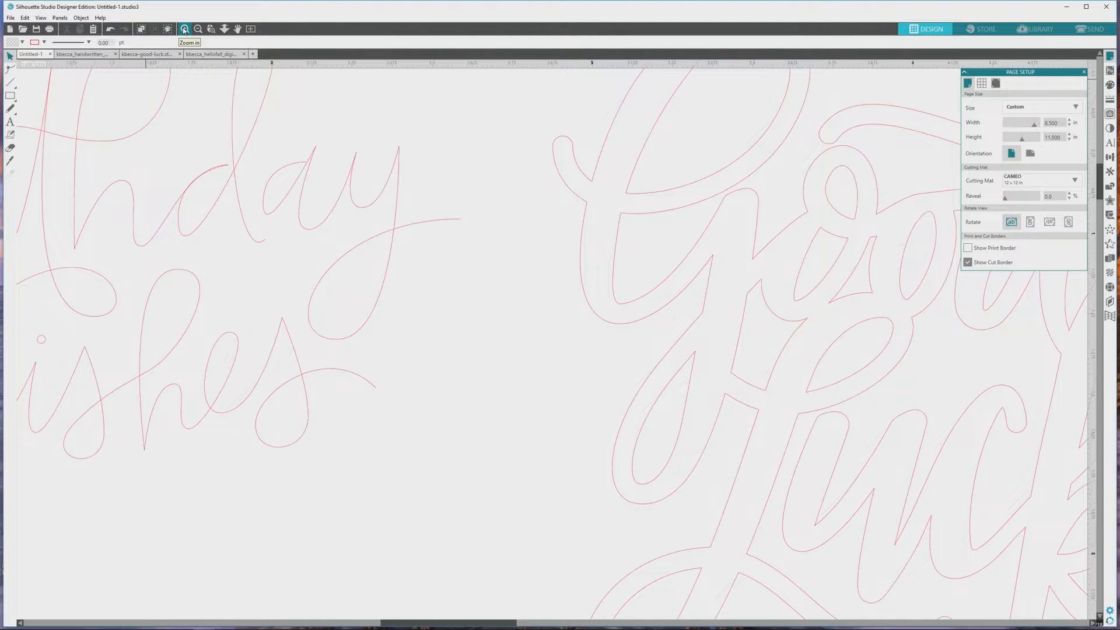
{"action": "left_click", "coordinate": [185, 29]}
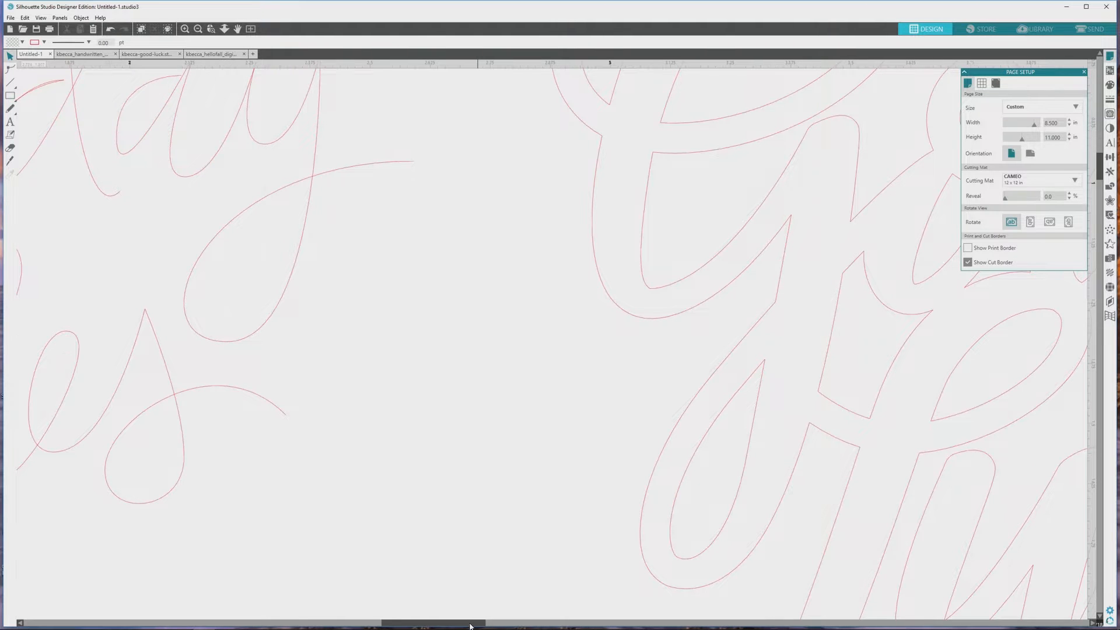
{"action": "left_click_drag", "start_coordinate": [470, 623], "coordinate": [343, 600]}
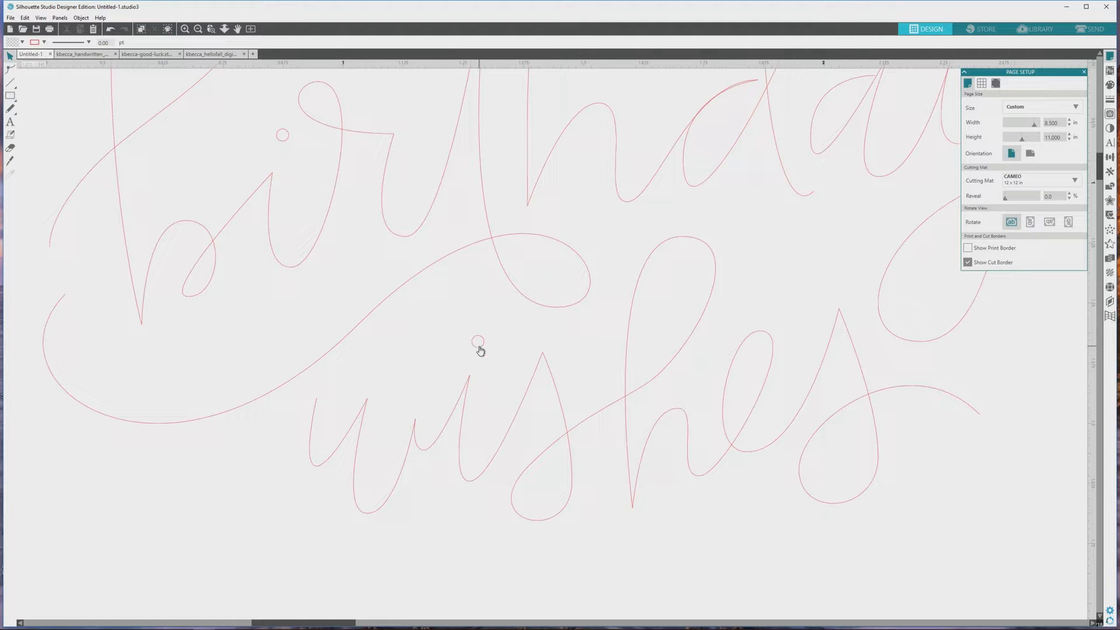
{"action": "scroll", "coordinate": [480, 350], "scroll_direction": "down", "scroll_amount": 5}
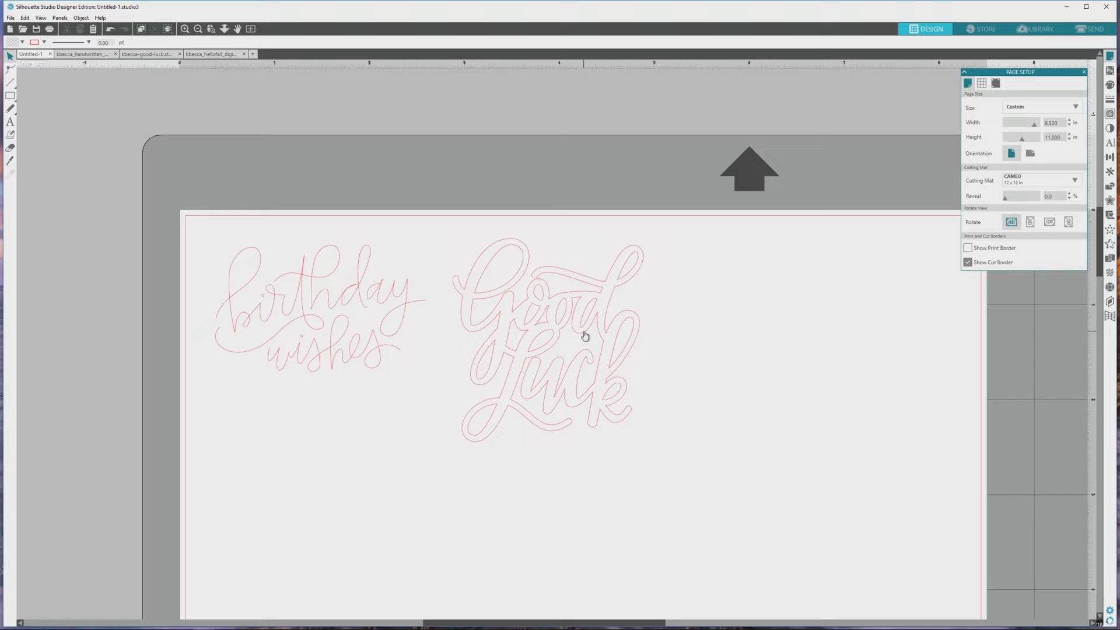
Duplicate the "Good Luck" lettering and place the copy on the page to the right of the original
{"action": "left_click", "coordinate": [529, 329]}
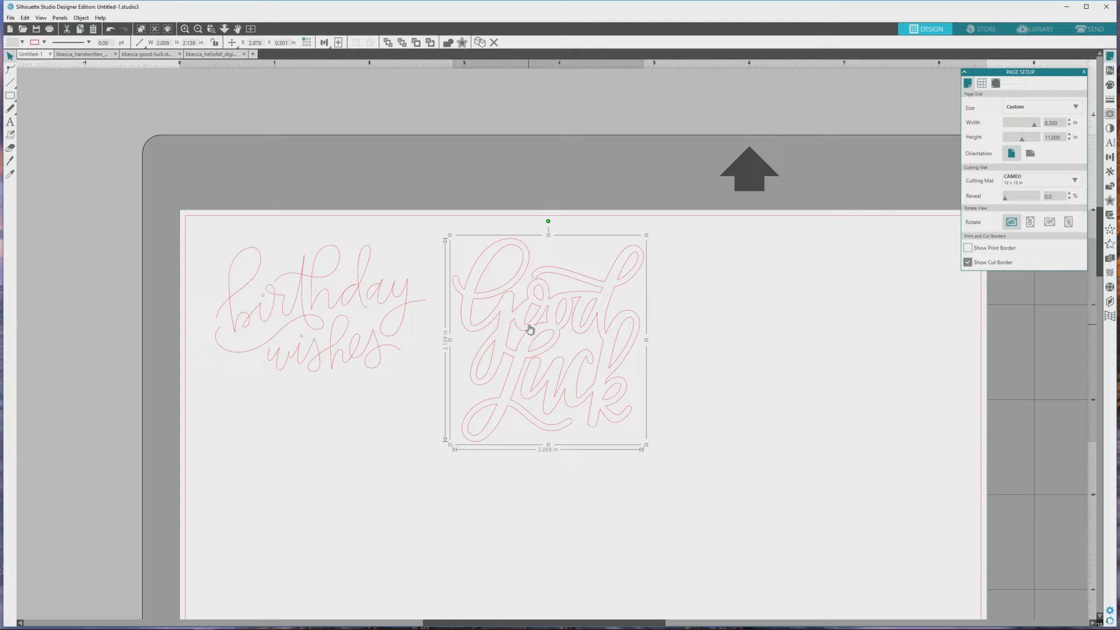
{"action": "key", "text": "ctrl+c"}
{"action": "key", "text": "ctrl+v"}
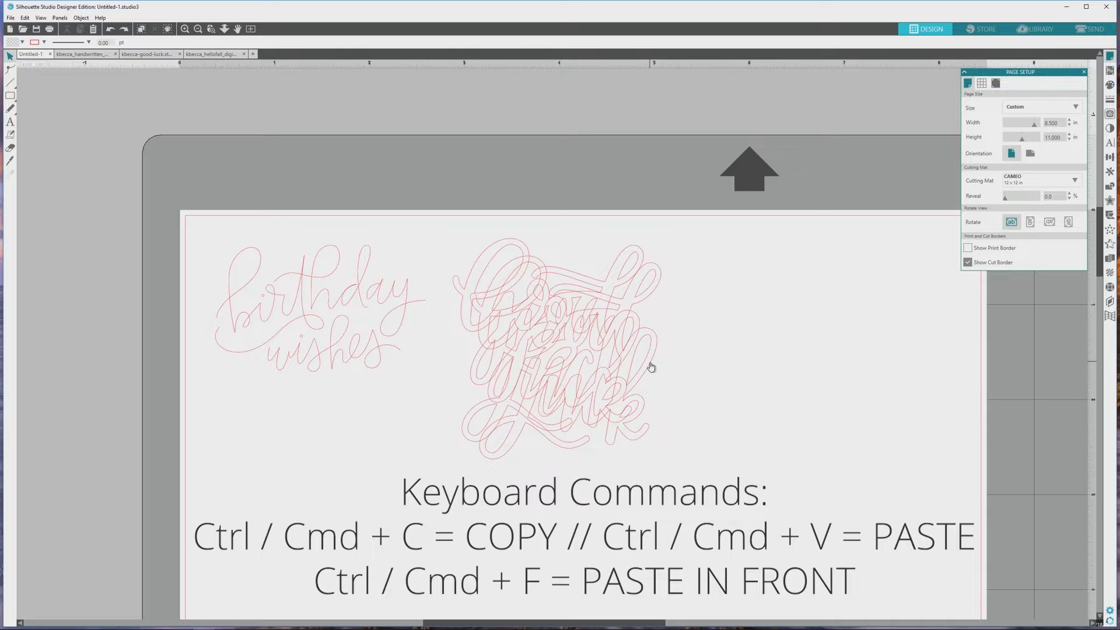
{"action": "left_click_drag", "start_coordinate": [650, 367], "coordinate": [900, 350]}
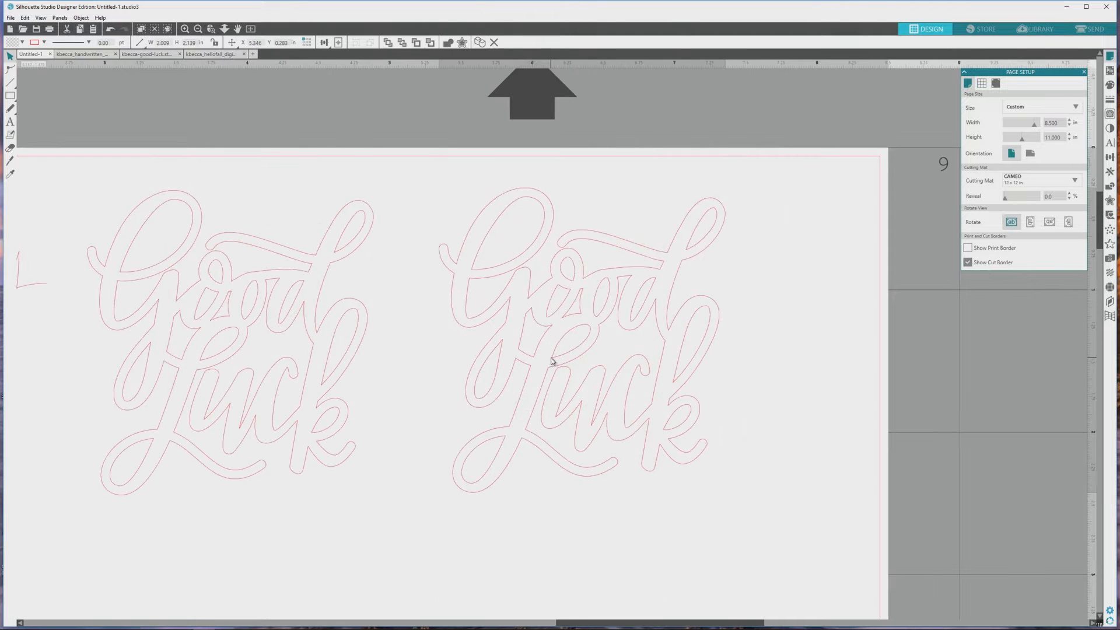
Try two different edge sketch effects on the "Good Luck" copy and undo each one
{"action": "left_click", "coordinate": [553, 363]}
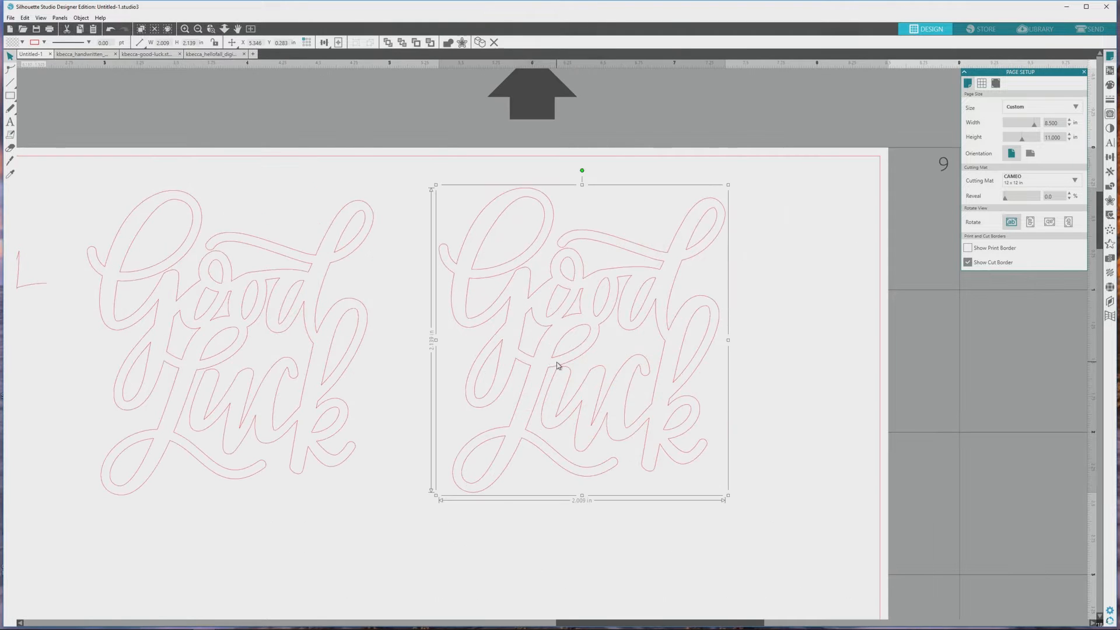
{"action": "left_click", "coordinate": [1111, 274]}
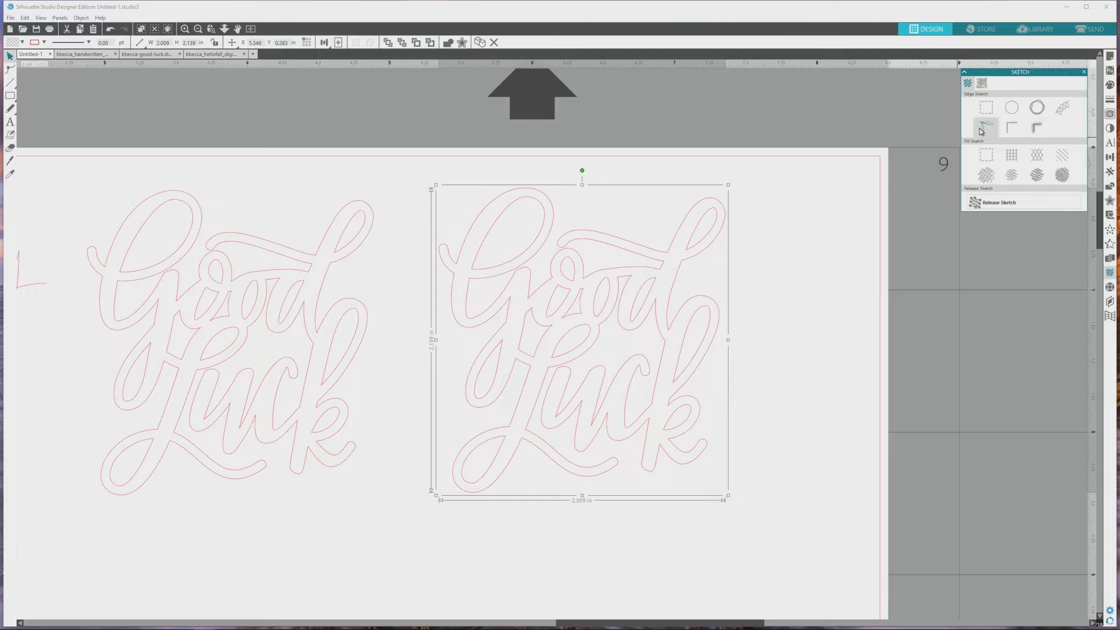
{"action": "left_click", "coordinate": [983, 128]}
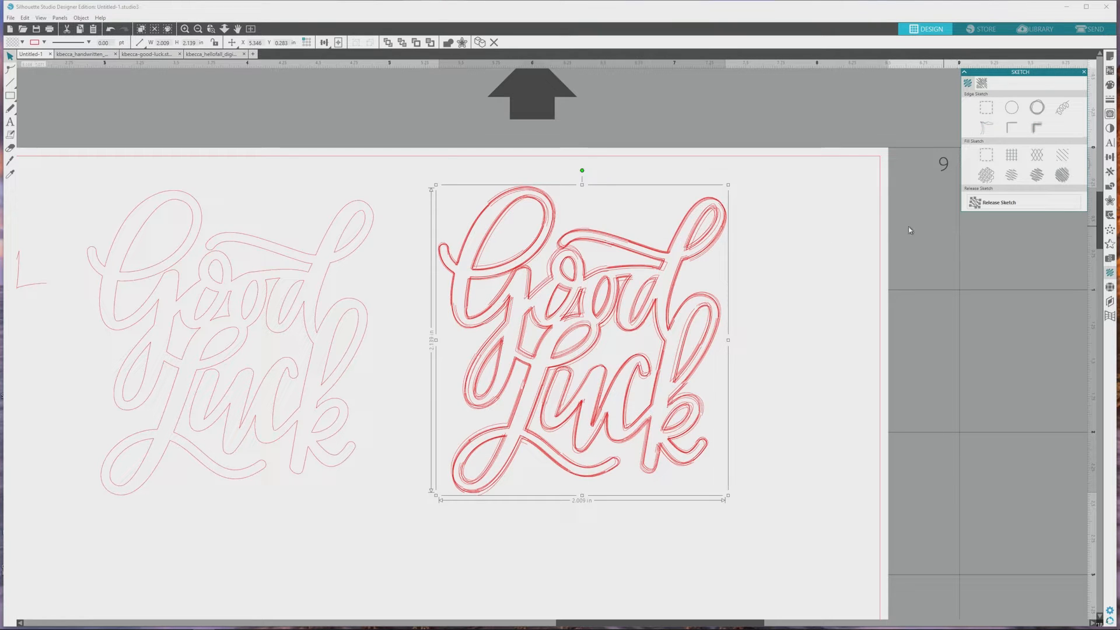
{"action": "key", "text": "ctrl+z"}
{"action": "left_click", "coordinate": [1062, 115]}
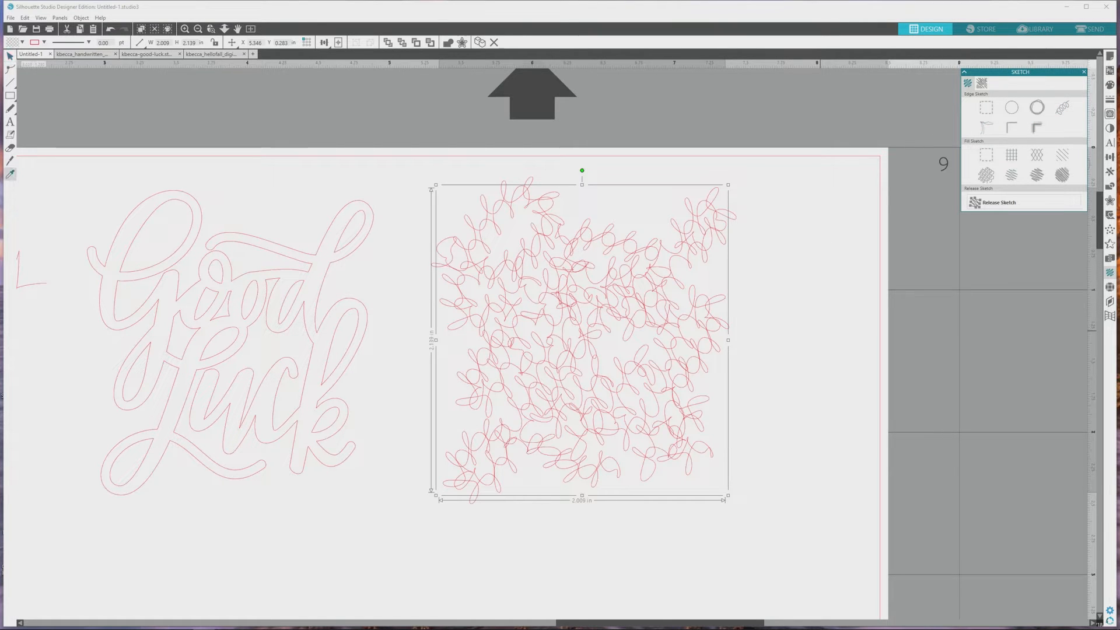
{"action": "key", "text": "ctrl+z"}
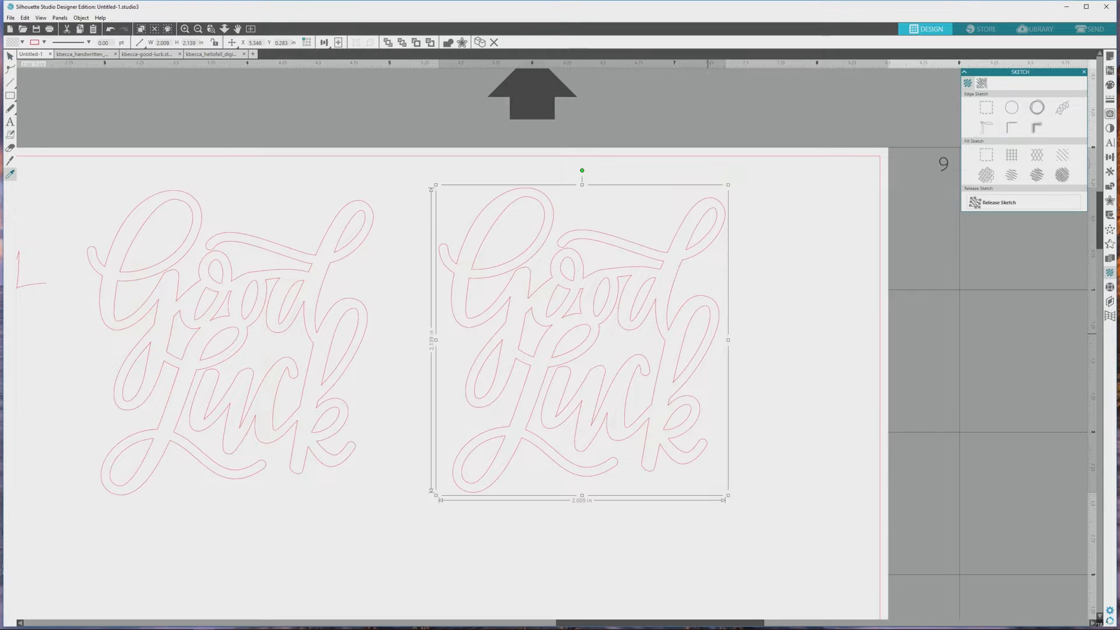
Try the grid, crosshatch, diagonal and remaining fill sketch patterns on the "Good Luck" copy, and clear the fill again
{"action": "left_click", "coordinate": [713, 330]}
{"action": "left_click", "coordinate": [1012, 156]}
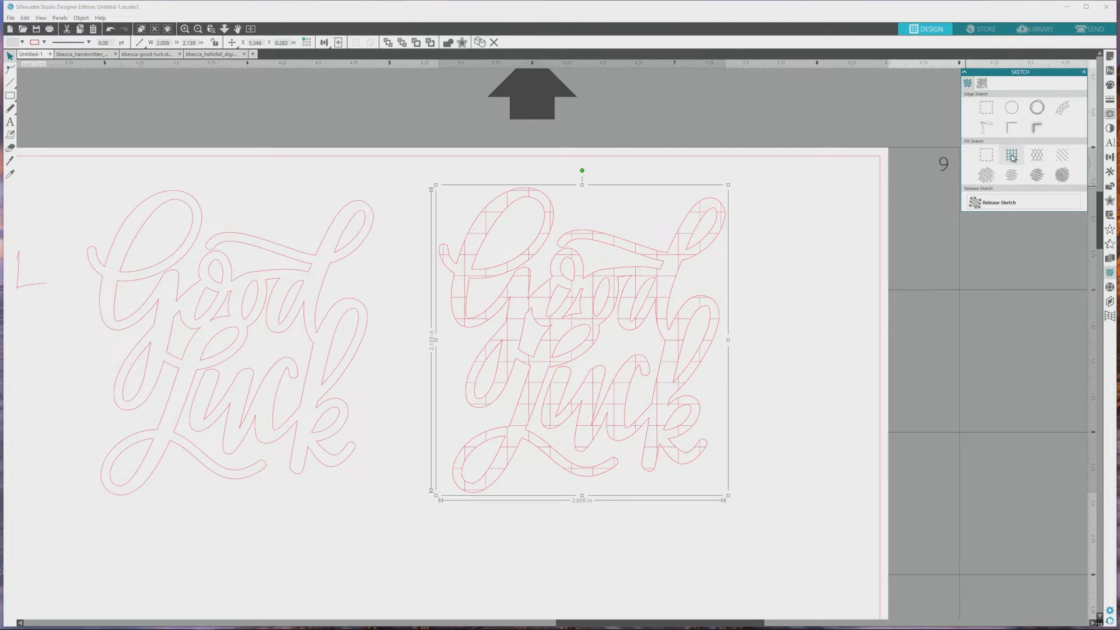
{"action": "left_click", "coordinate": [1036, 156]}
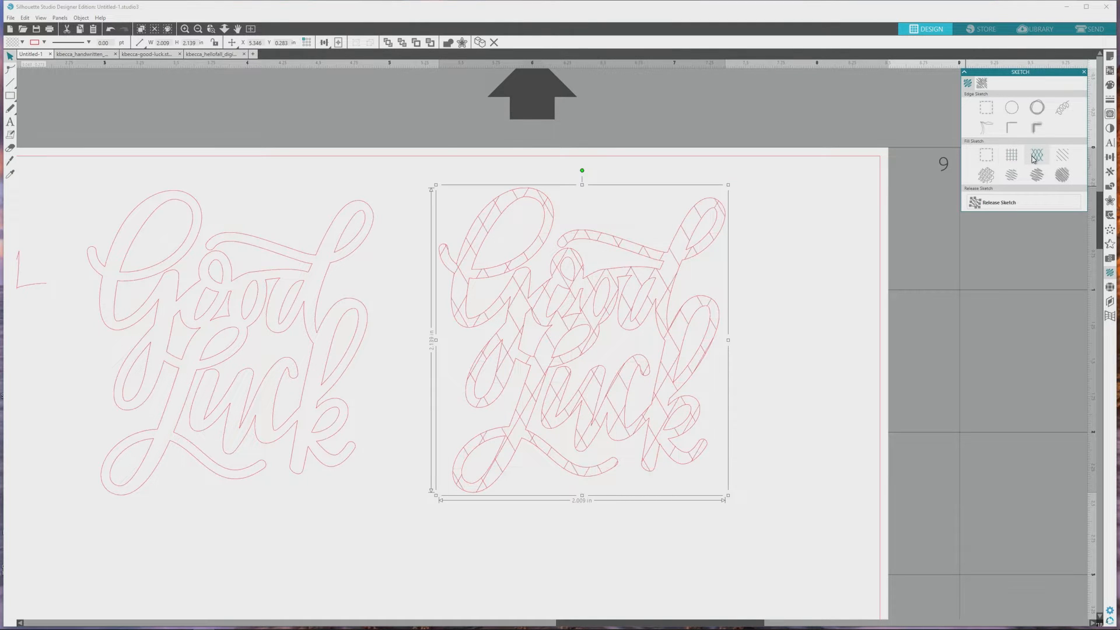
{"action": "left_click", "coordinate": [1064, 156]}
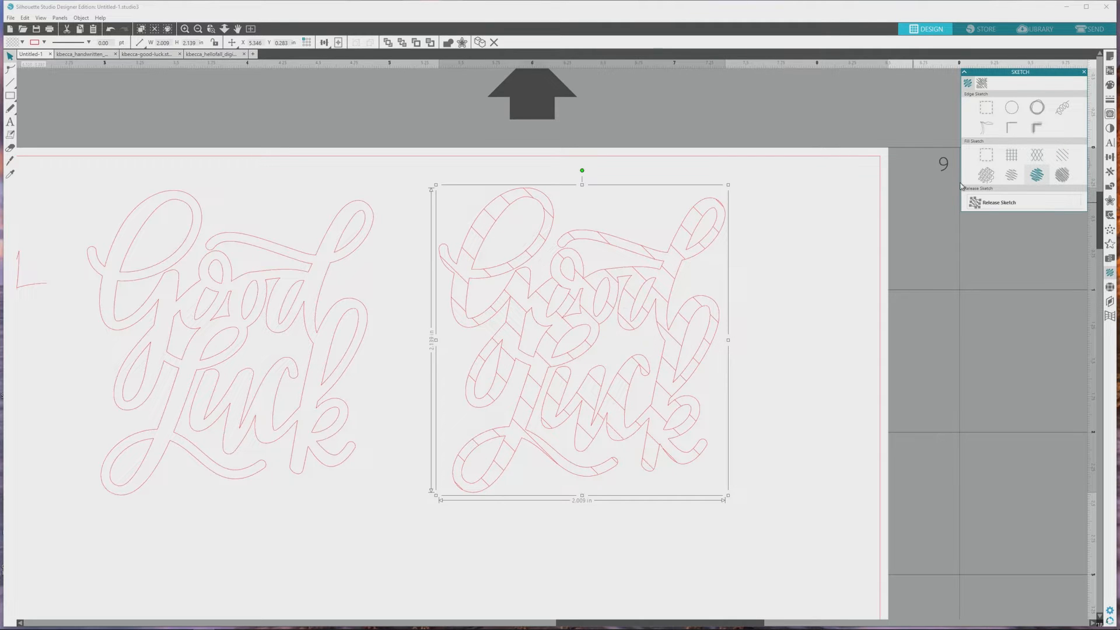
{"action": "left_click", "coordinate": [986, 178]}
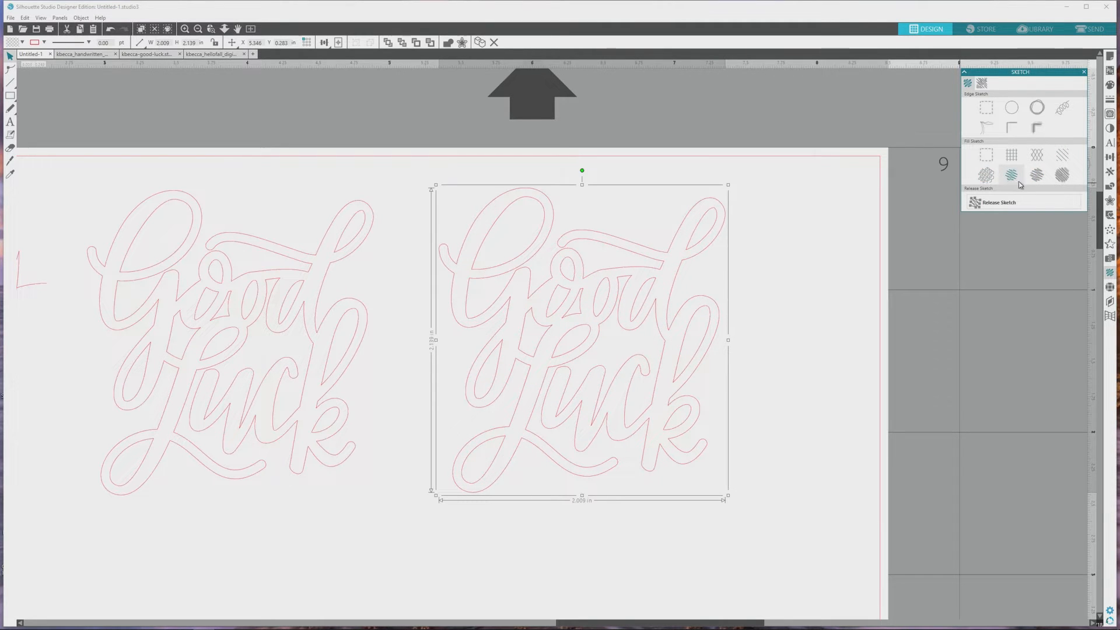
{"action": "left_click", "coordinate": [1015, 178]}
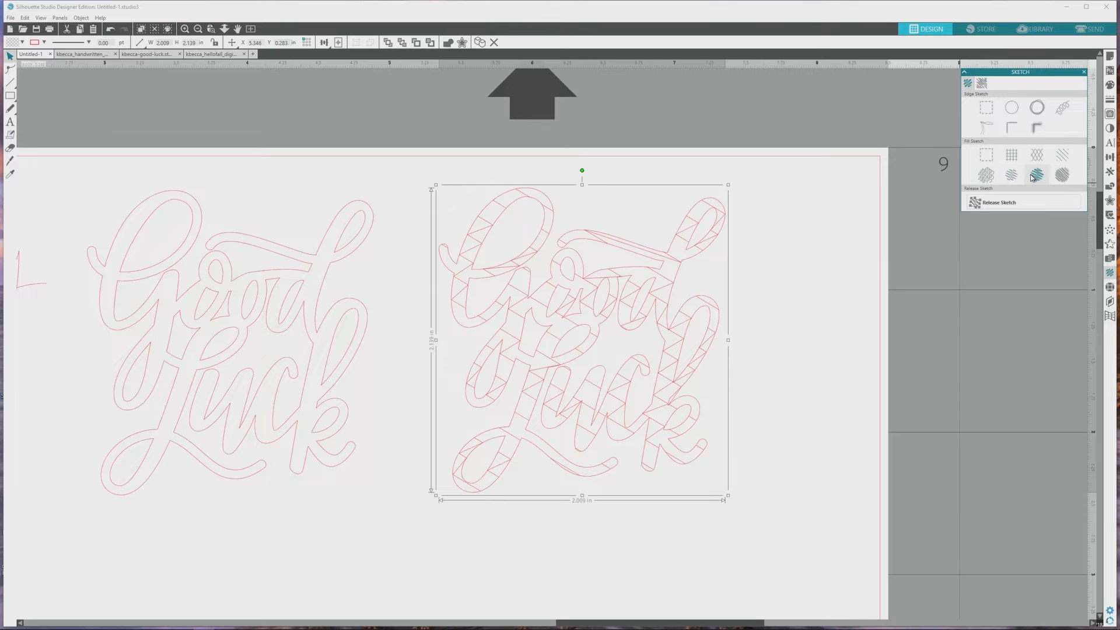
{"action": "left_click", "coordinate": [1033, 178]}
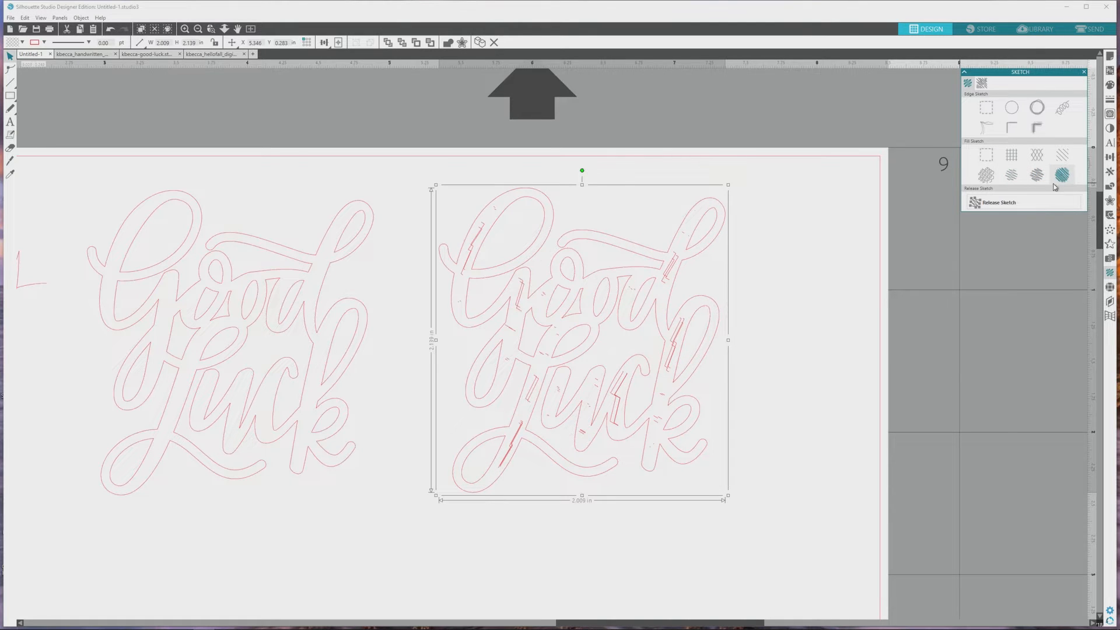
{"action": "left_click", "coordinate": [1058, 177]}
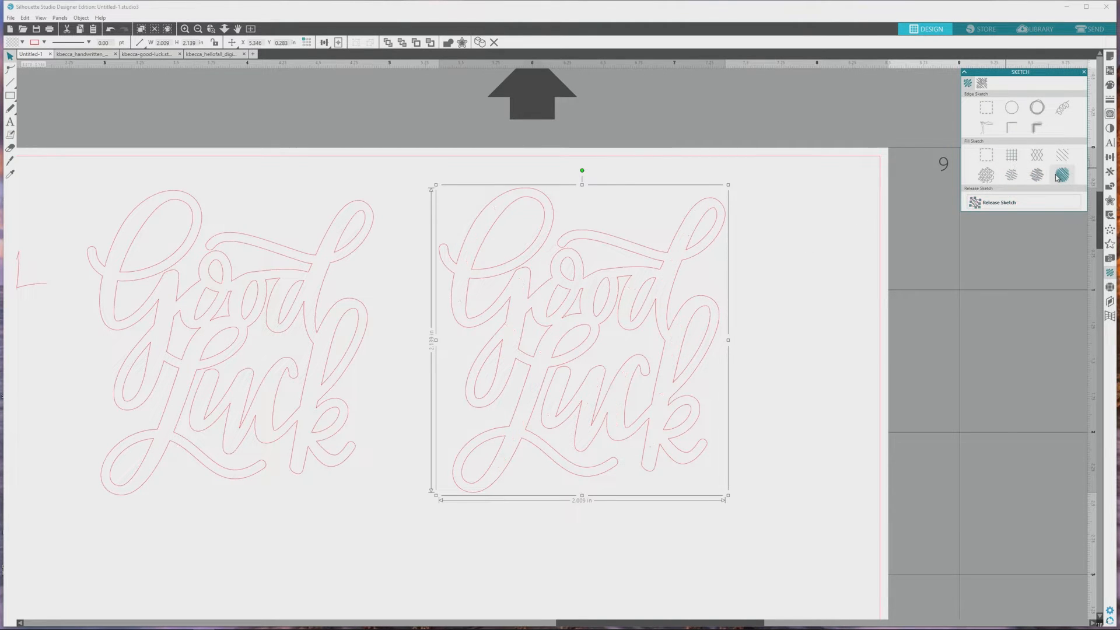
{"action": "left_click", "coordinate": [1062, 156]}
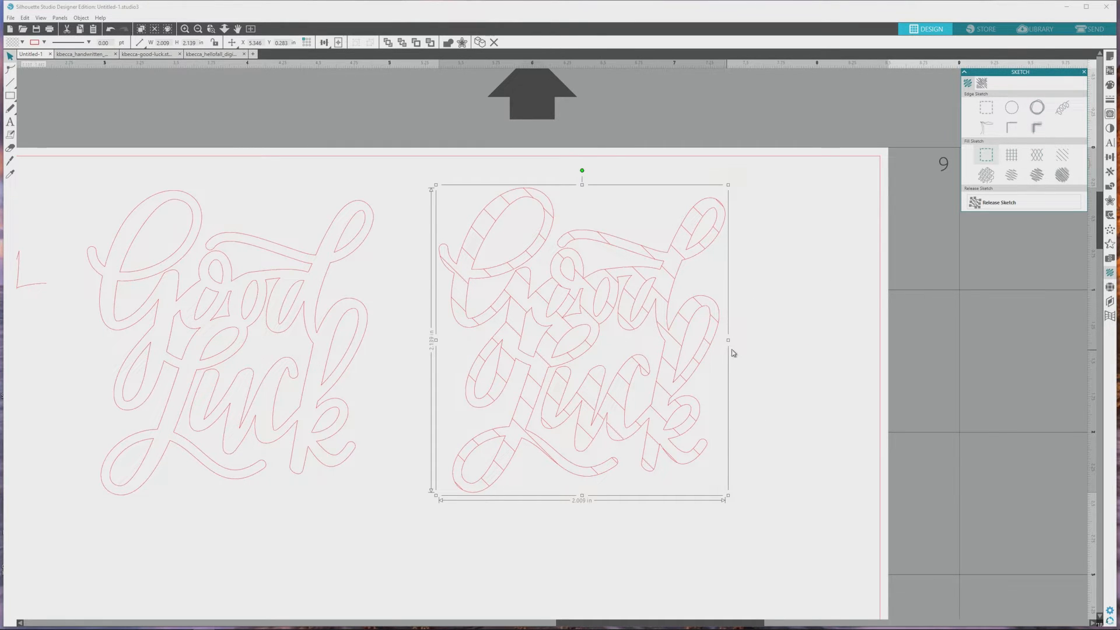
{"action": "left_click", "coordinate": [648, 318]}
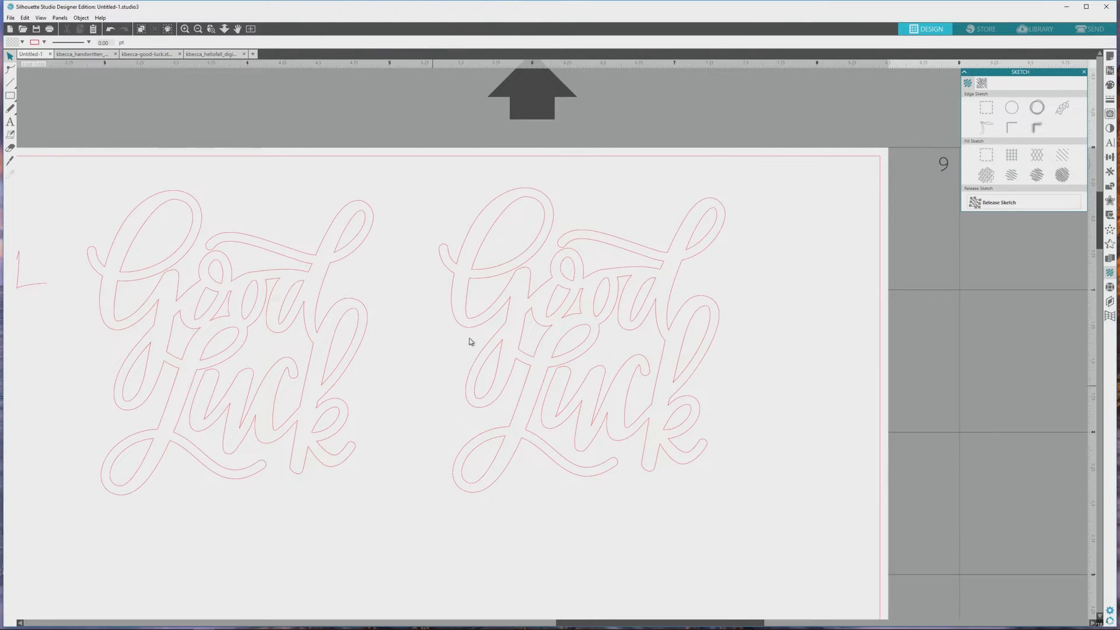
Add an internal offset of 0.005 in inside the outline of the "Good Luck" copy
{"action": "left_click", "coordinate": [647, 270]}
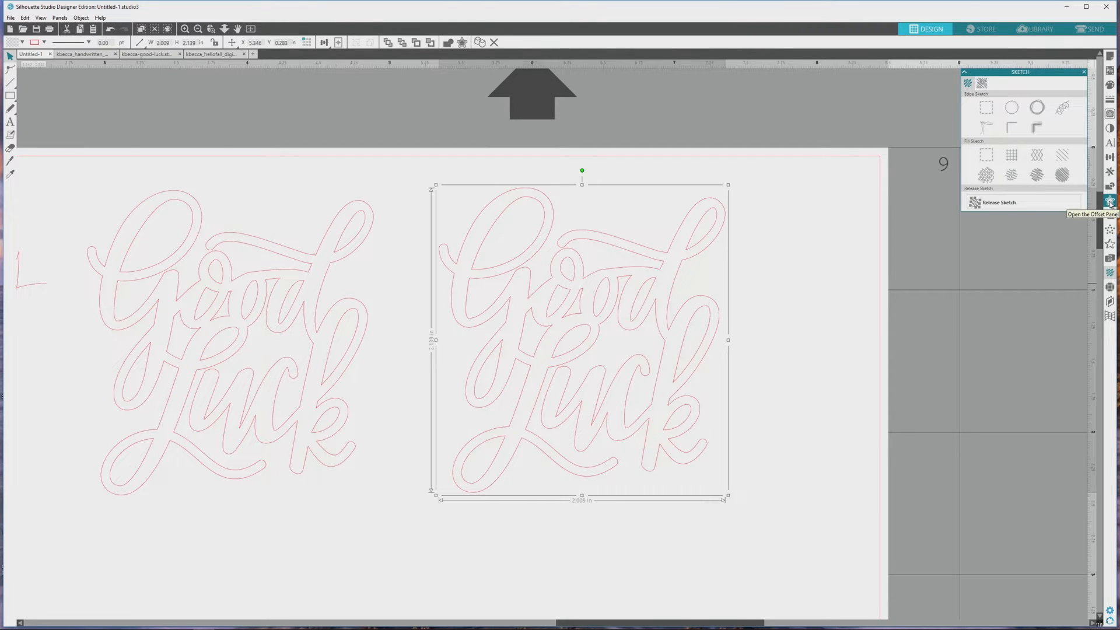
{"action": "left_click", "coordinate": [1110, 202]}
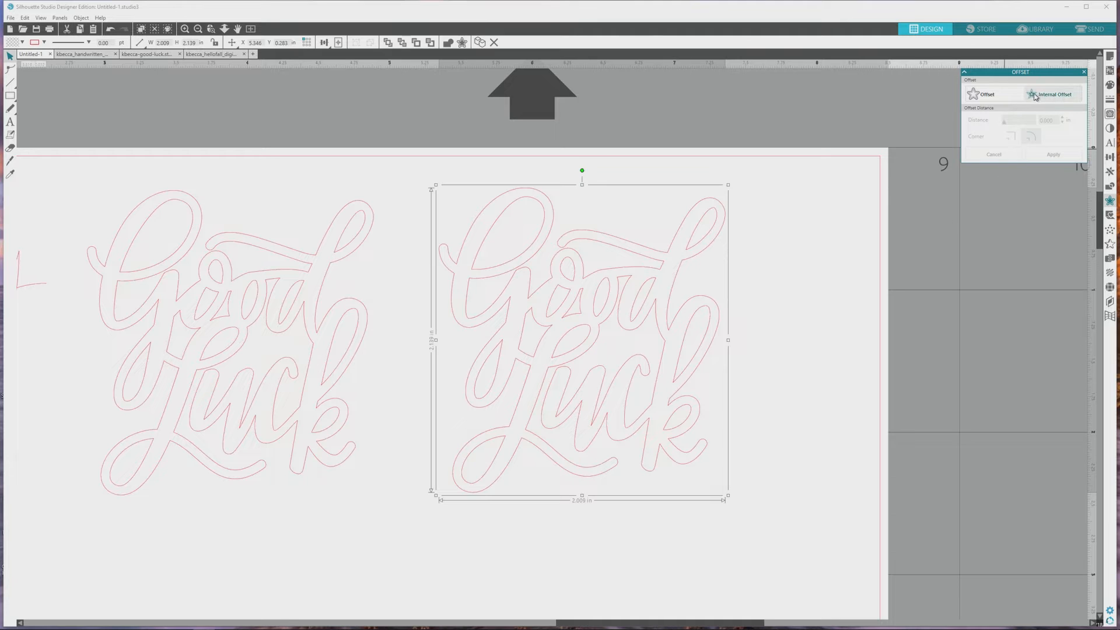
{"action": "left_click", "coordinate": [1056, 95]}
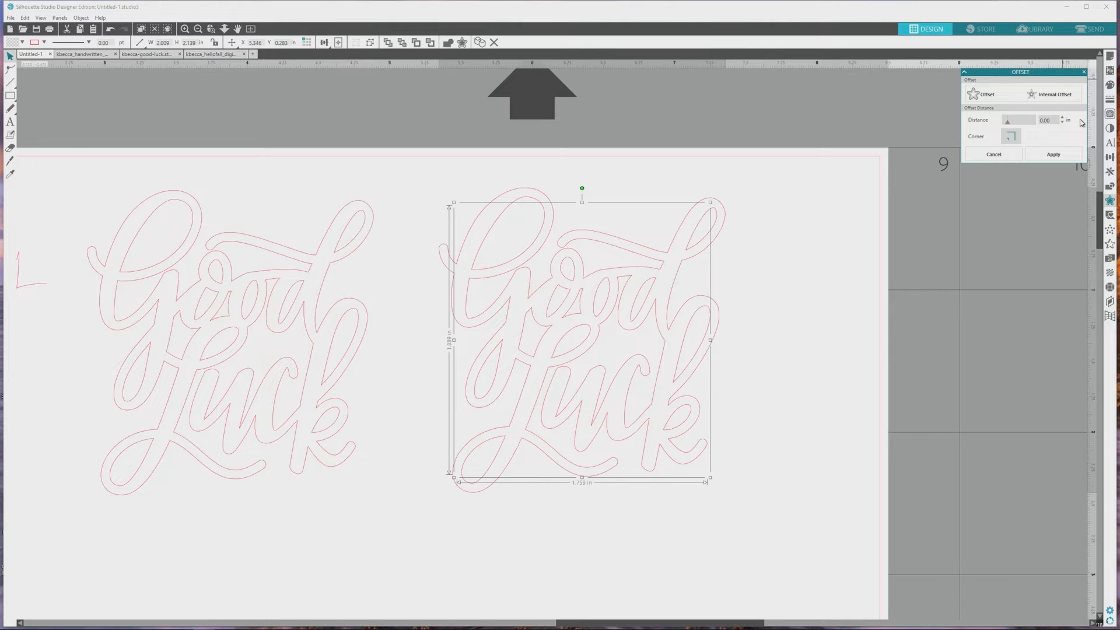
{"action": "left_click", "coordinate": [1052, 155]}
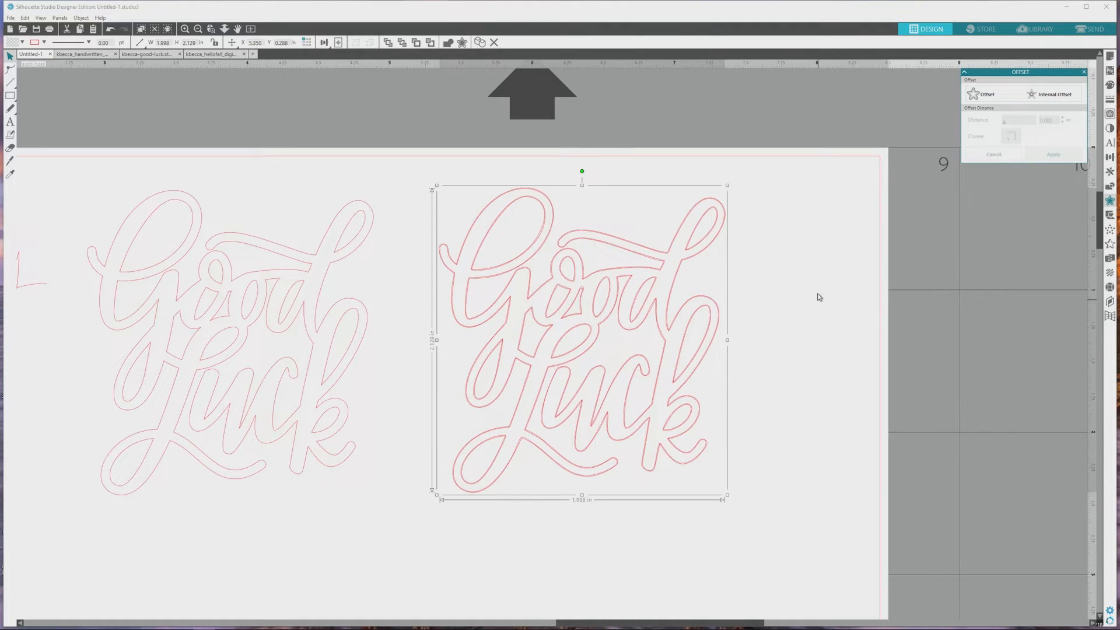
Create a second internal offset at a distance of 0.005 in from the first offset line
{"action": "left_click", "coordinate": [184, 29]}
{"action": "left_click", "coordinate": [185, 29]}
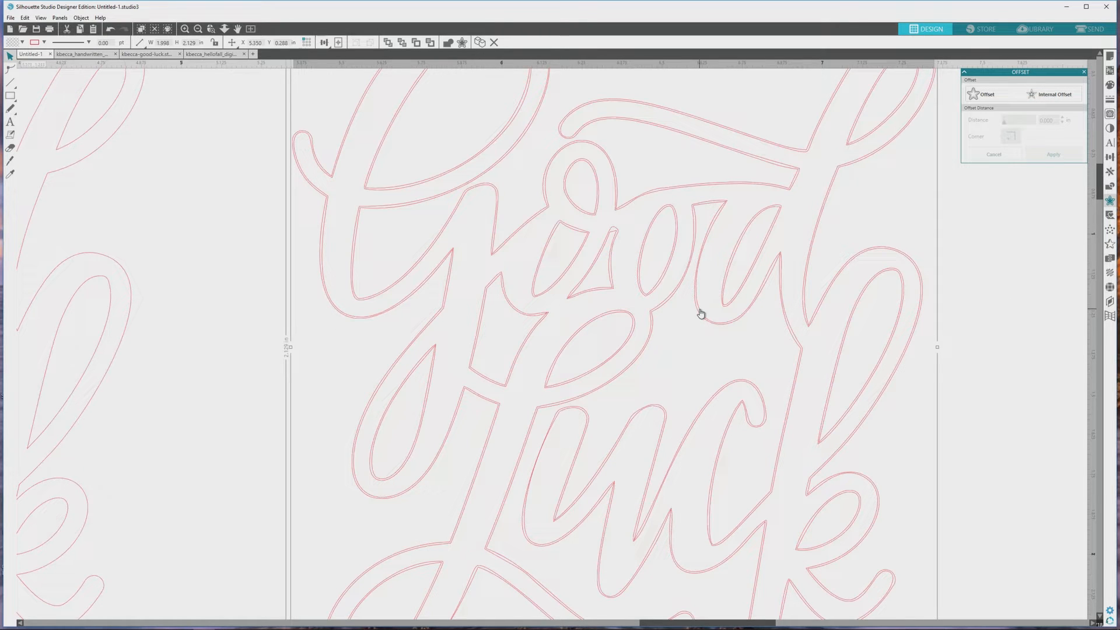
{"action": "left_click", "coordinate": [1056, 95]}
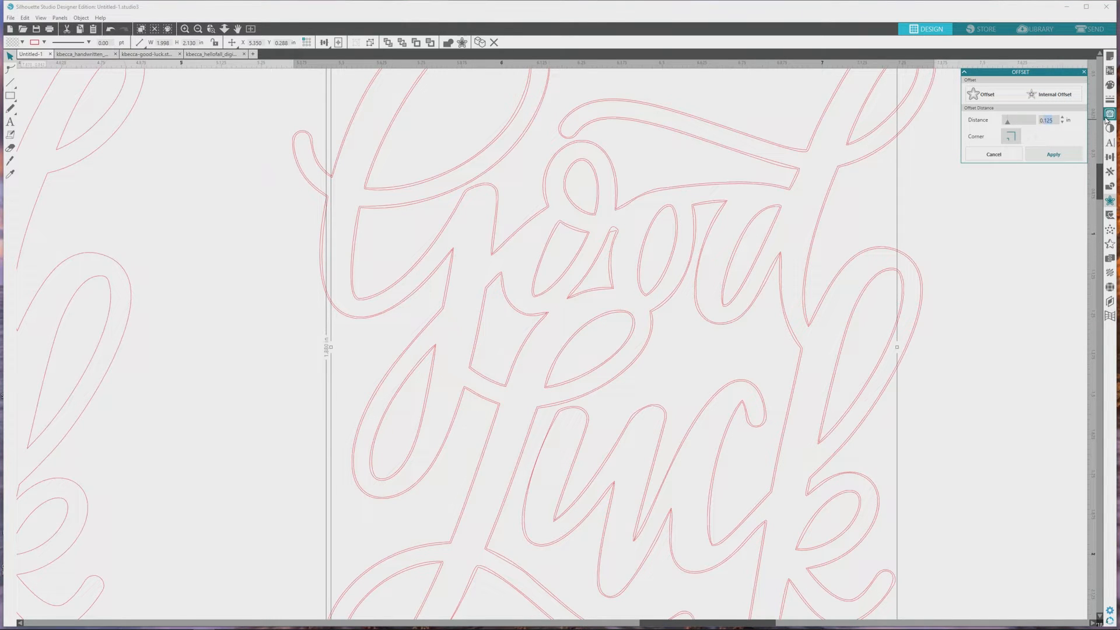
{"action": "type", "text": "005"}
{"action": "left_click", "coordinate": [1052, 155]}
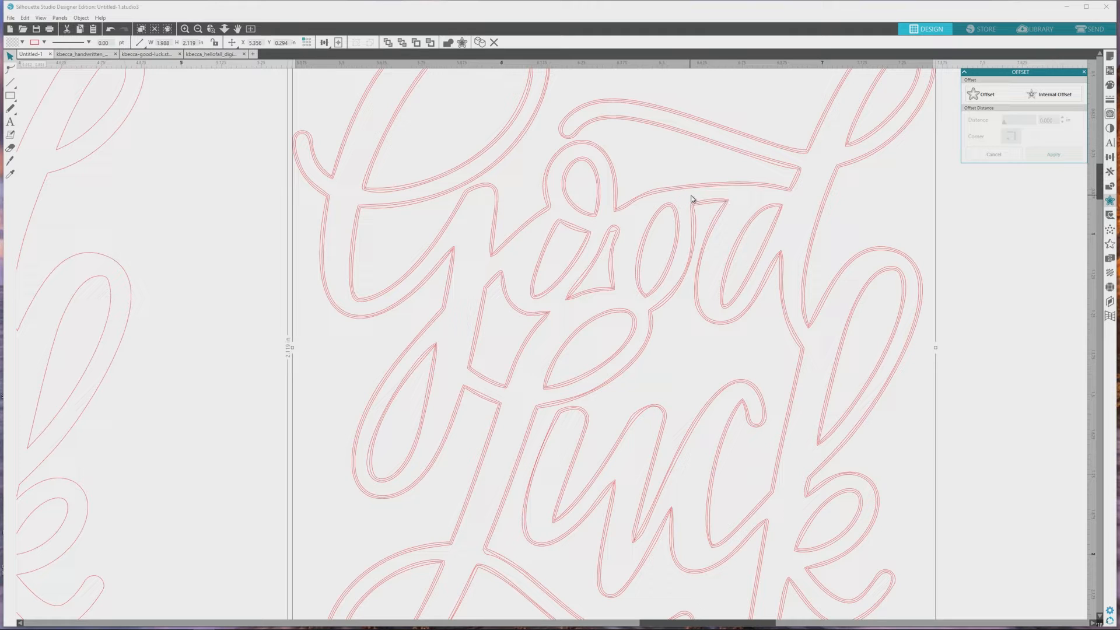
Keep adding internal offsets of 0.005 in, each inside the previous one, until the strokes of the "Good Luck" copy are filled with lines
{"action": "left_click", "coordinate": [764, 144]}
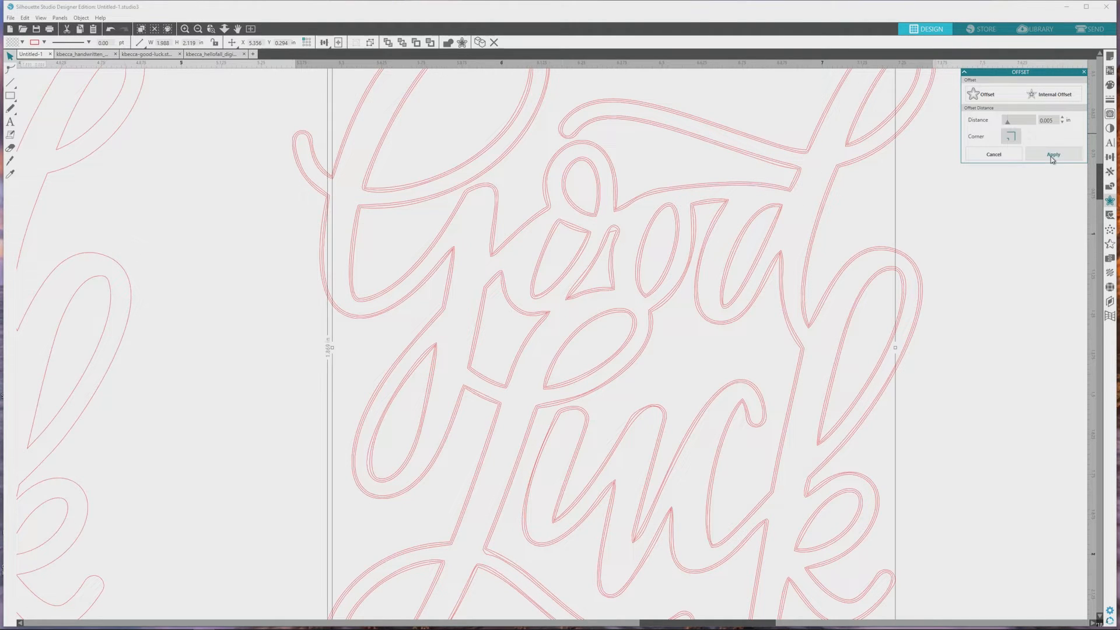
{"action": "left_click", "coordinate": [1053, 155]}
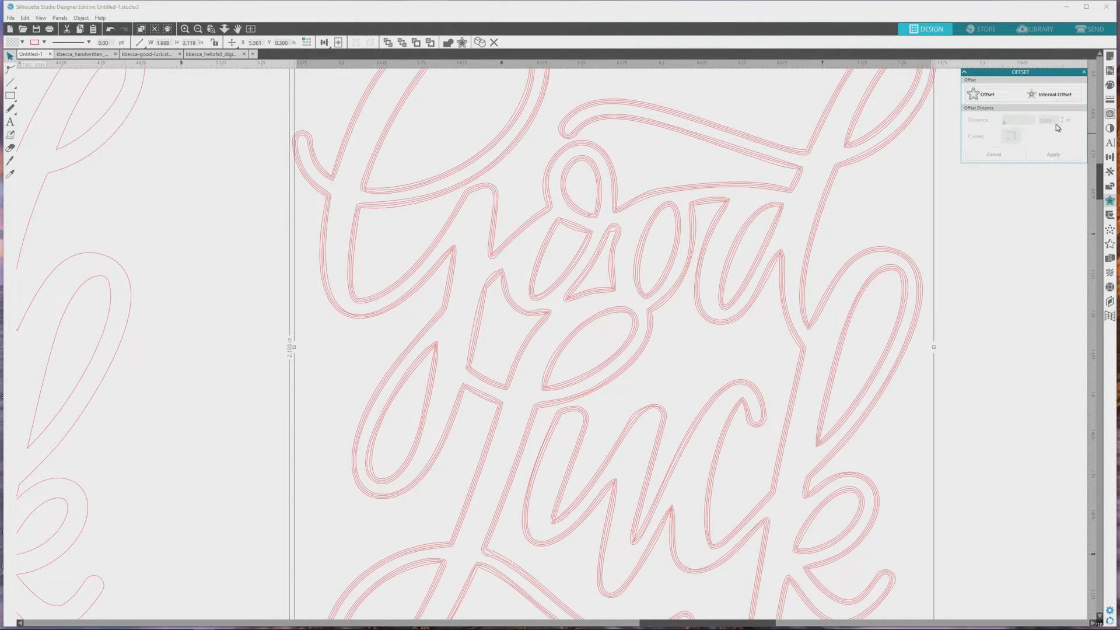
{"action": "left_click", "coordinate": [1046, 96]}
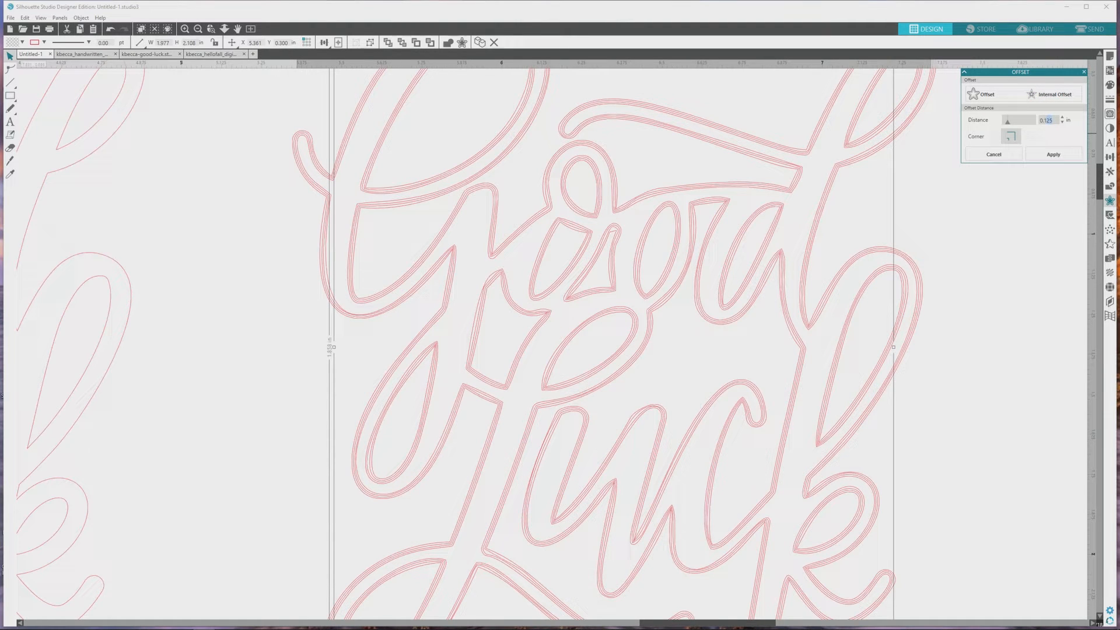
{"action": "left_click", "coordinate": [1051, 158]}
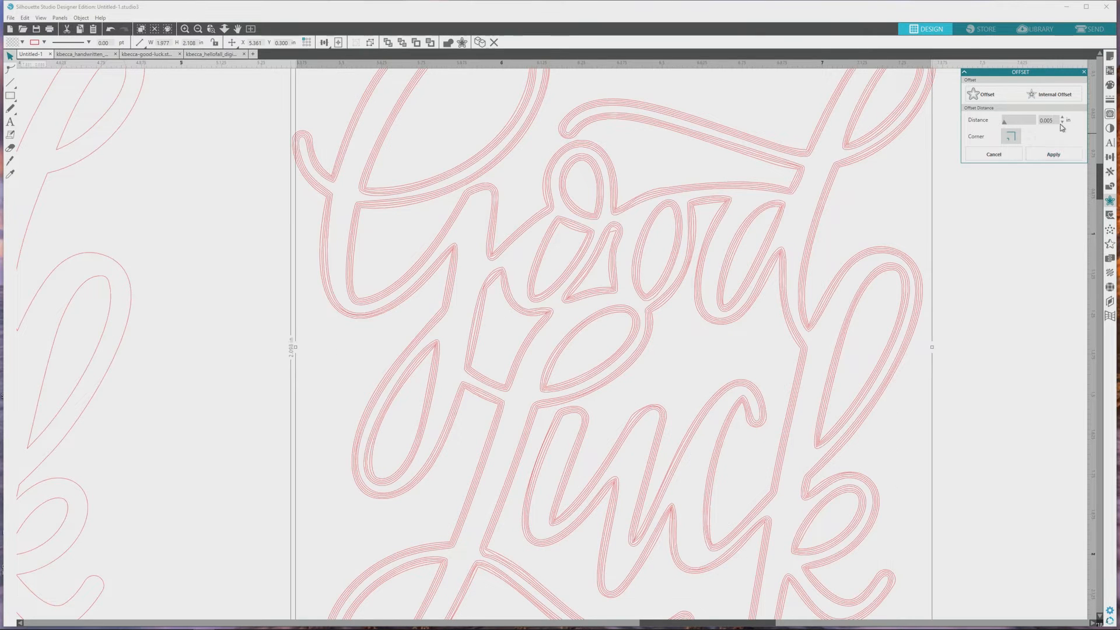
{"action": "left_click", "coordinate": [1049, 157]}
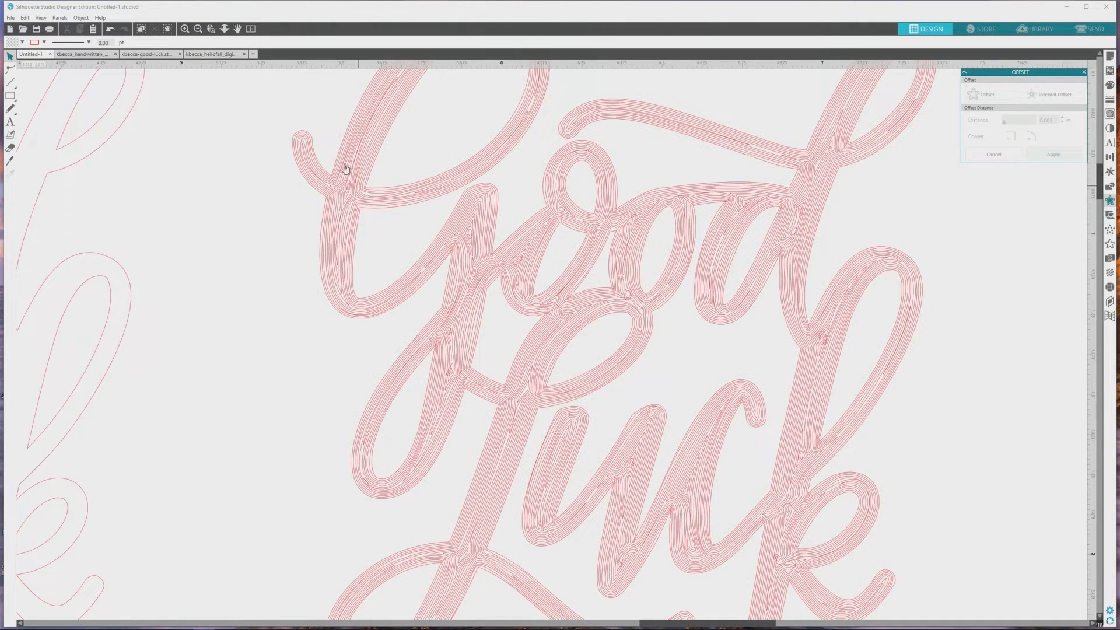
{"action": "left_click", "coordinate": [198, 30]}
{"action": "left_click", "coordinate": [198, 29]}
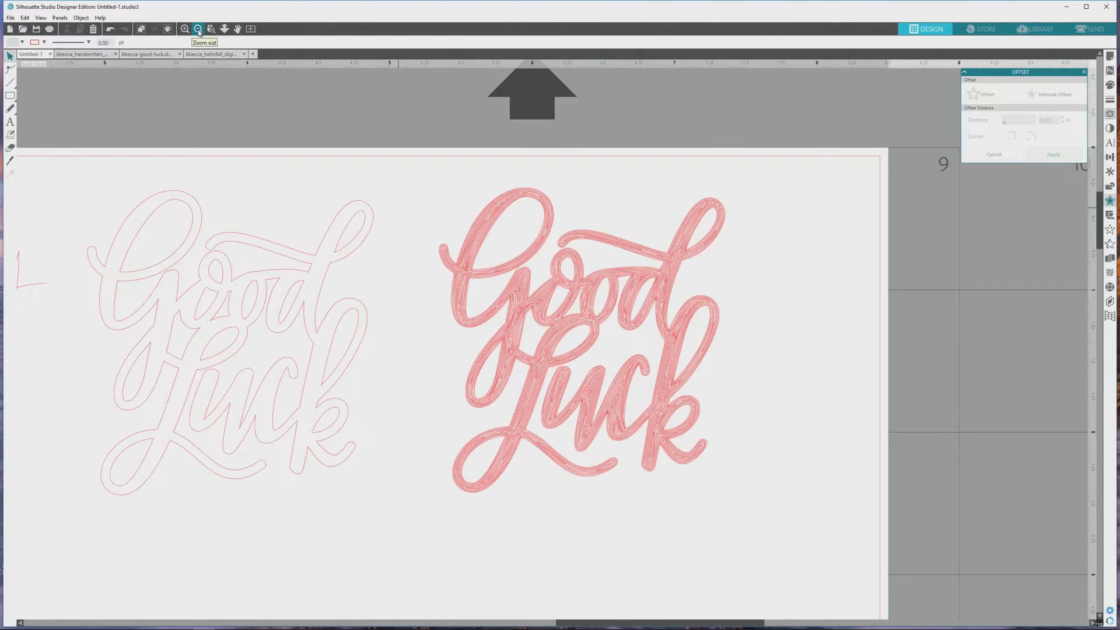
Copy the upper leafed apple from the kbecca_hellofall_digistamps file into the Untitled-1 design and place it below "birthday wishes"
{"action": "left_click", "coordinate": [198, 29]}
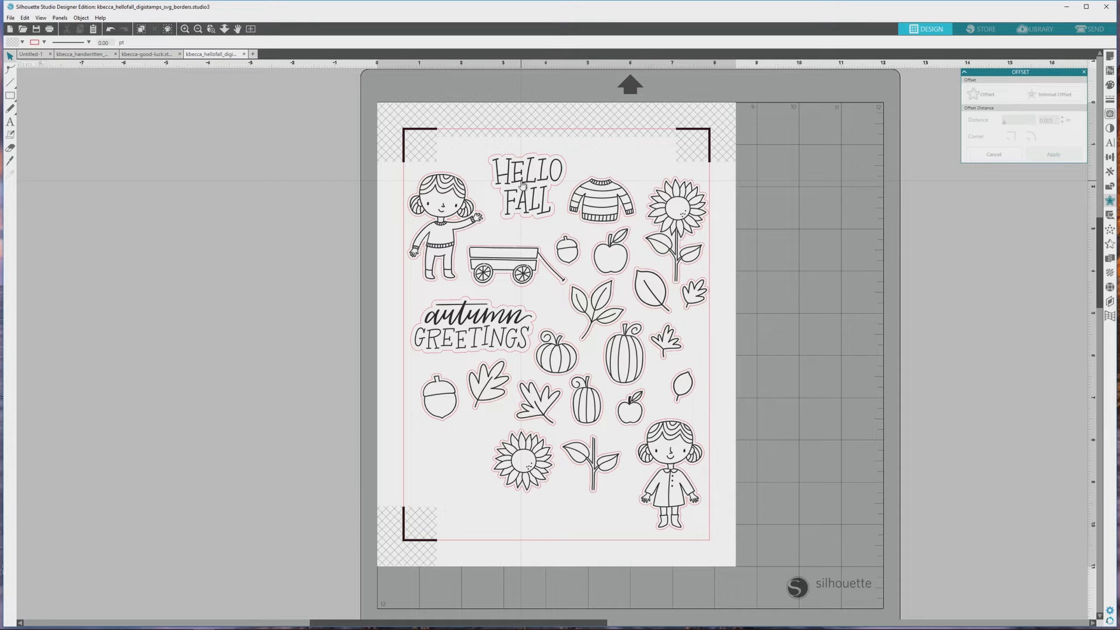
{"action": "left_click", "coordinate": [617, 248]}
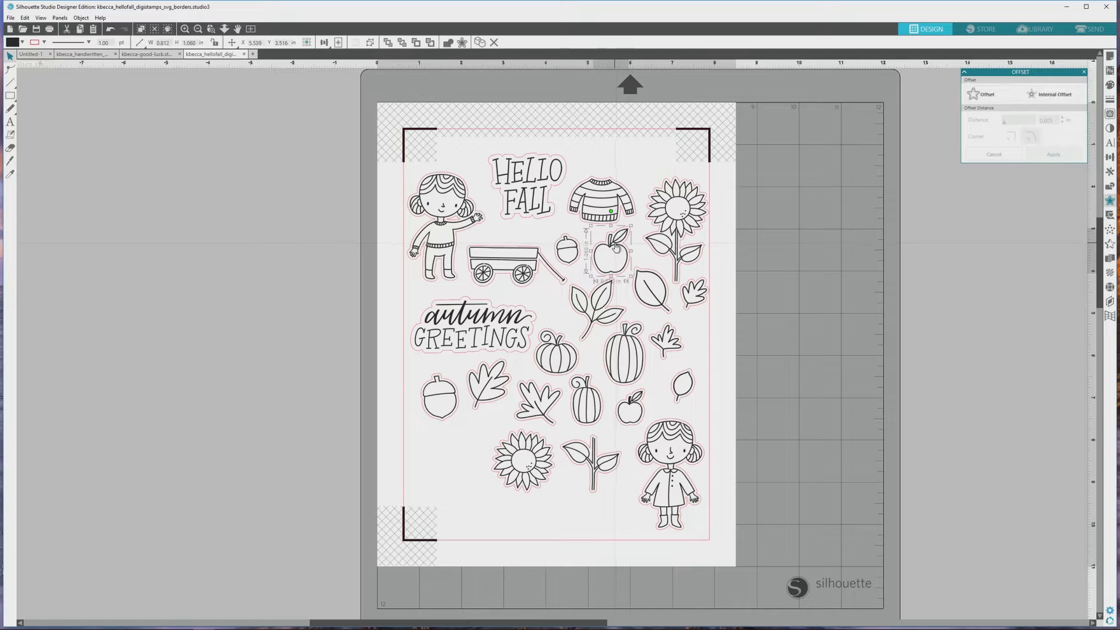
{"action": "key", "text": "i"}
{"action": "key", "text": "ctrl+c"}
{"action": "left_click", "coordinate": [31, 55]}
{"action": "key", "text": "ctrl+v"}
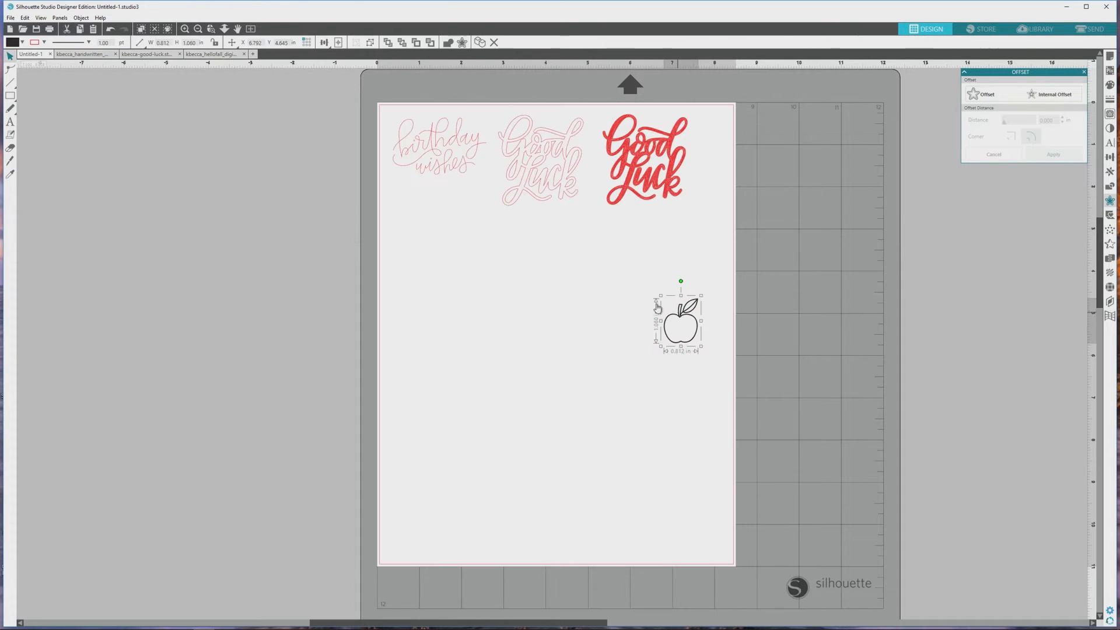
{"action": "left_click_drag", "start_coordinate": [657, 307], "coordinate": [390, 200]}
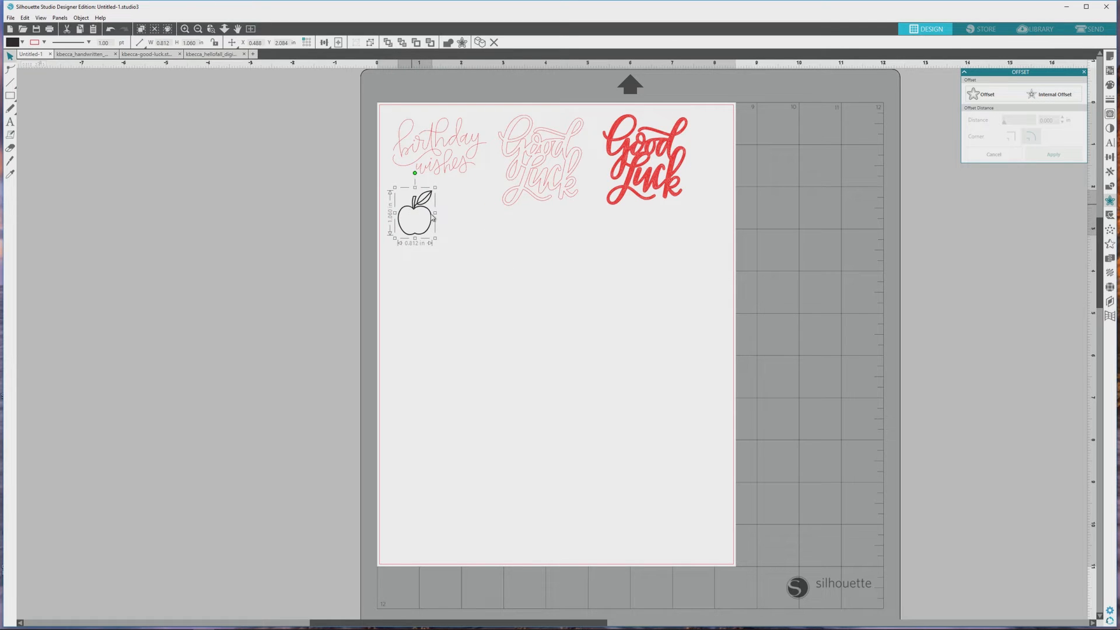
Apply the red cut-line style of the outlined "Good Luck" lettering to the pasted black apple with the eyedropper
{"action": "left_click", "coordinate": [492, 246]}
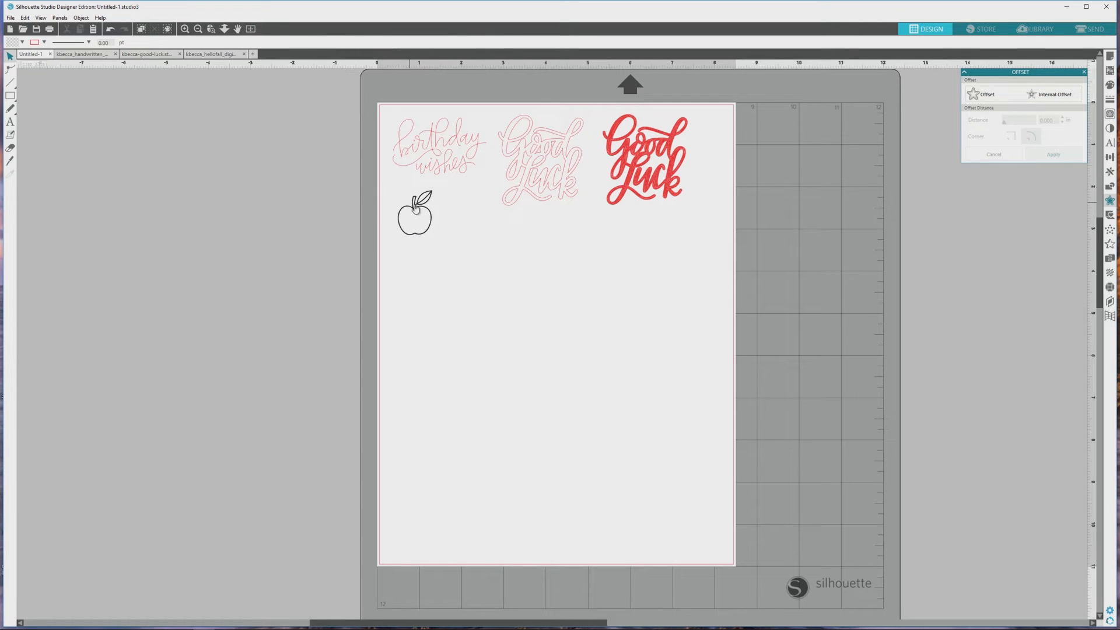
{"action": "left_click", "coordinate": [416, 209]}
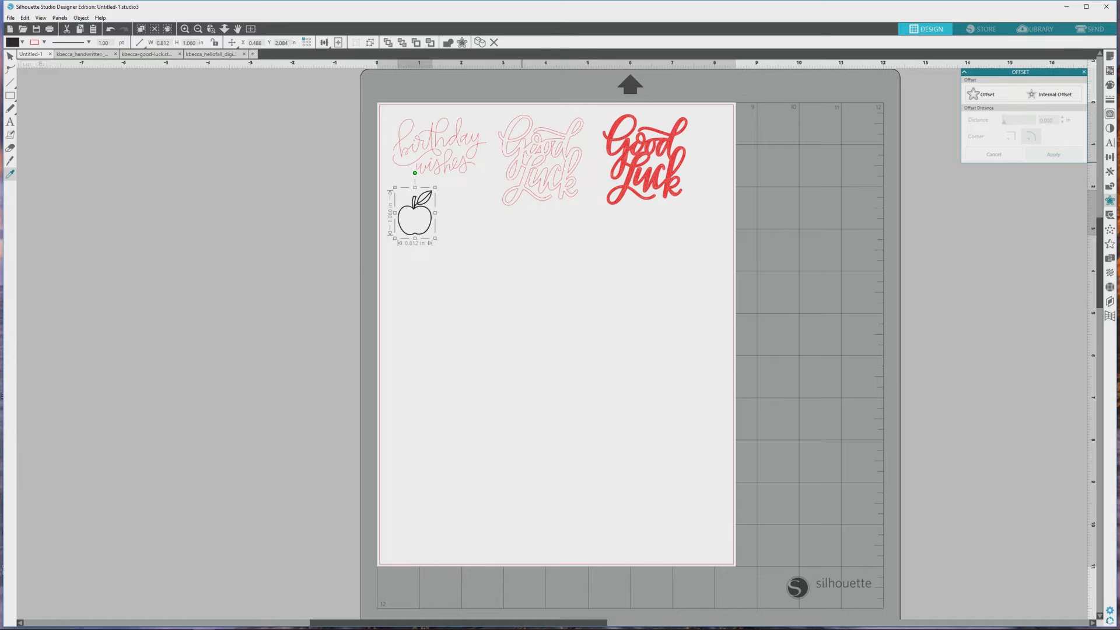
{"action": "left_click", "coordinate": [519, 175]}
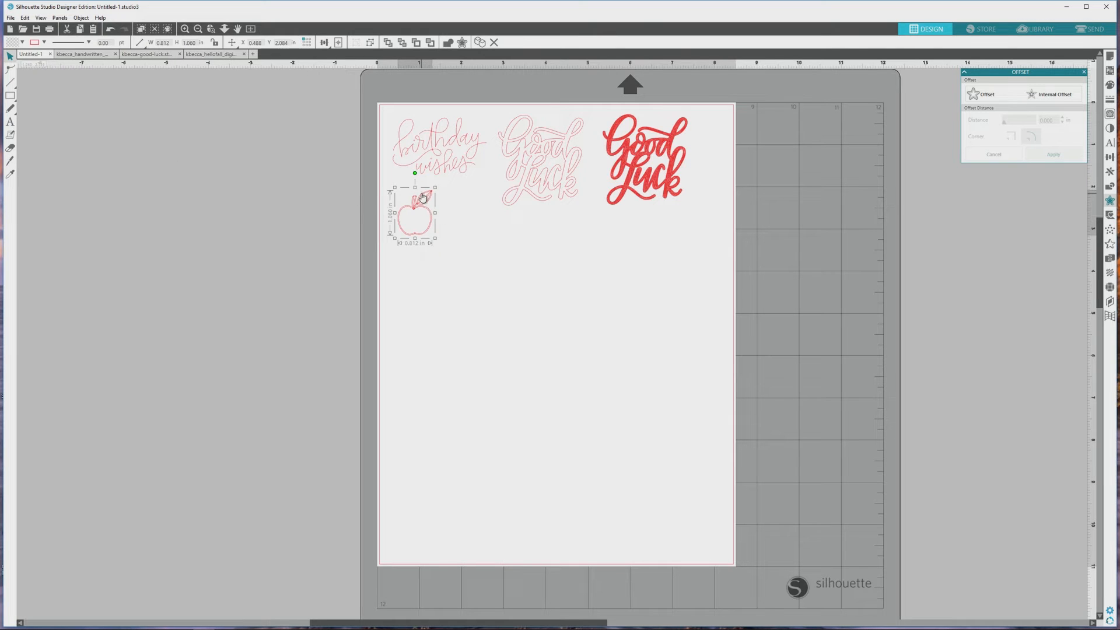
Select all parts of the outlined apple and weld them into one shape
{"action": "left_click", "coordinate": [185, 31]}
{"action": "left_click", "coordinate": [186, 31]}
{"action": "left_click_drag", "start_coordinate": [316, 172], "coordinate": [423, 257]}
{"action": "scroll", "coordinate": [375, 243], "scroll_direction": "up", "scroll_amount": 3}
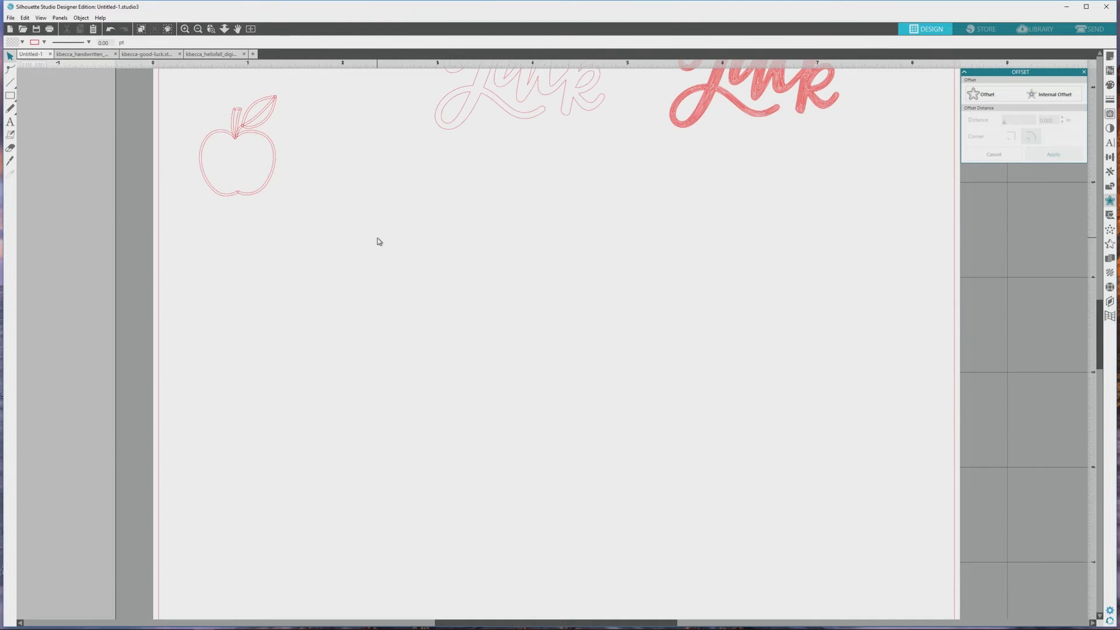
{"action": "scroll", "coordinate": [380, 236], "scroll_direction": "up", "scroll_amount": 3}
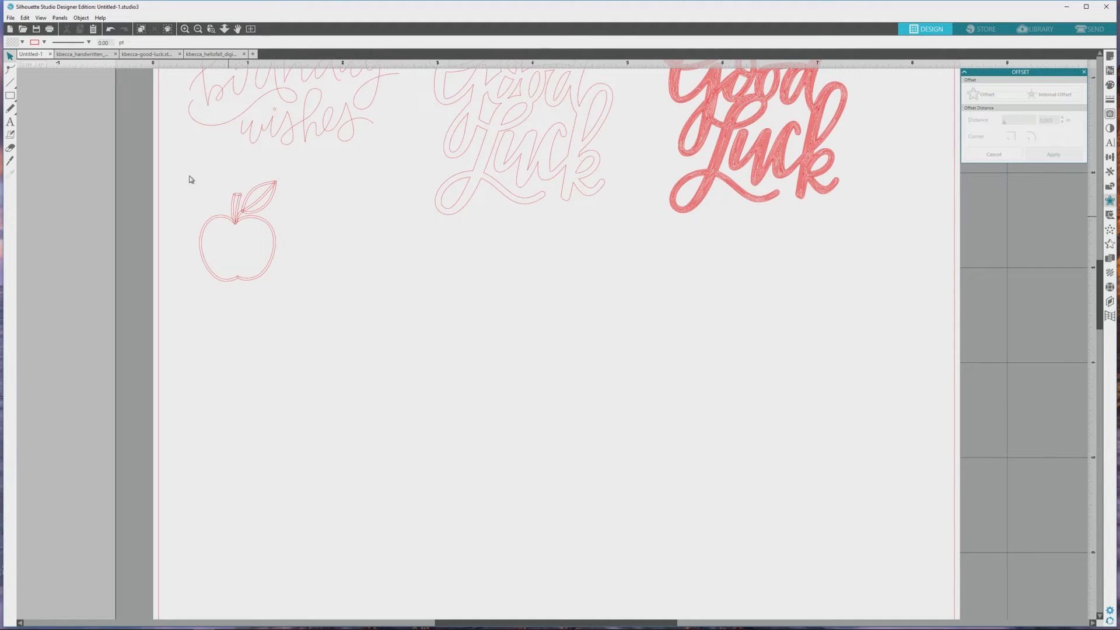
{"action": "left_click_drag", "start_coordinate": [182, 167], "coordinate": [322, 287]}
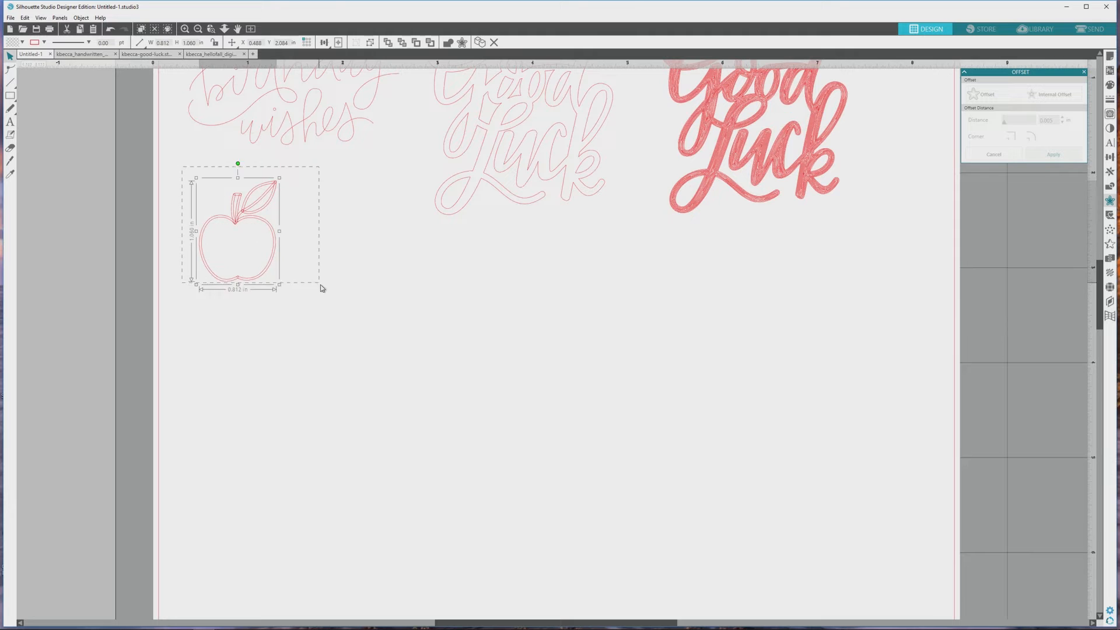
{"action": "left_click", "coordinate": [1109, 188]}
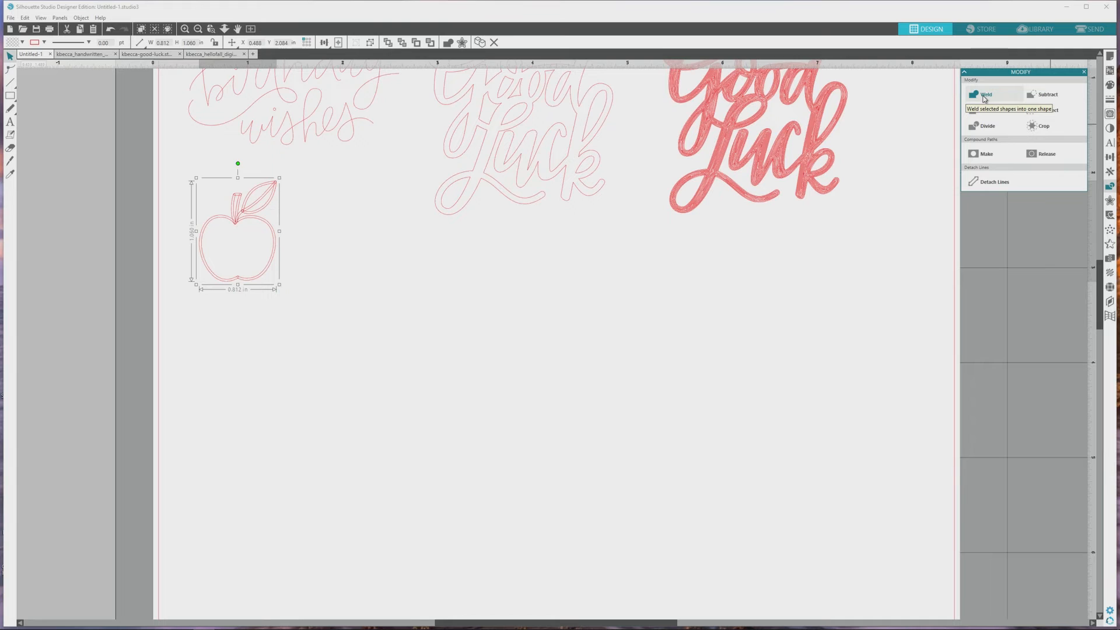
{"action": "left_click", "coordinate": [985, 96]}
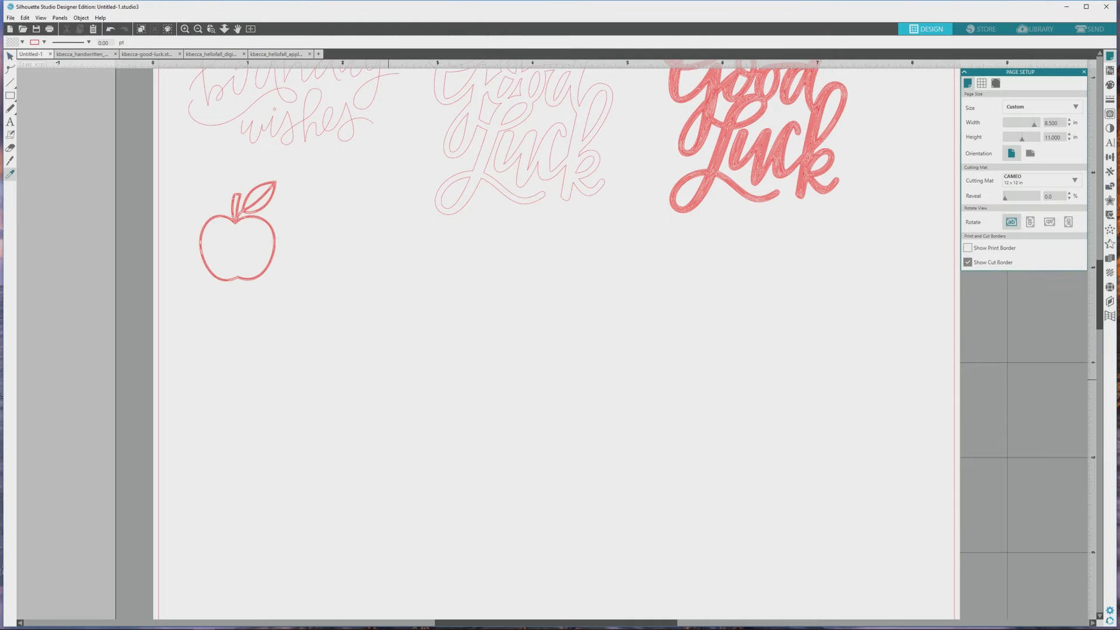
Paste the large apple image into Untitled-1, scale it to about 0.81 in wide and place it near the first apple
{"action": "key", "text": "ctrl+v"}
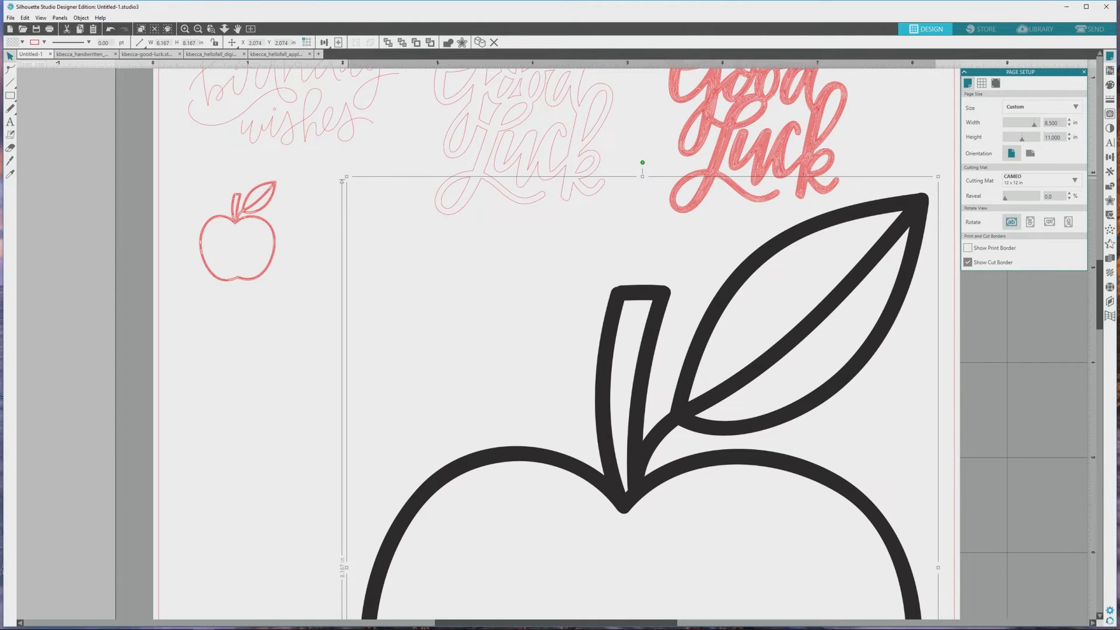
{"action": "left_click_drag", "start_coordinate": [346, 176], "coordinate": [587, 494]}
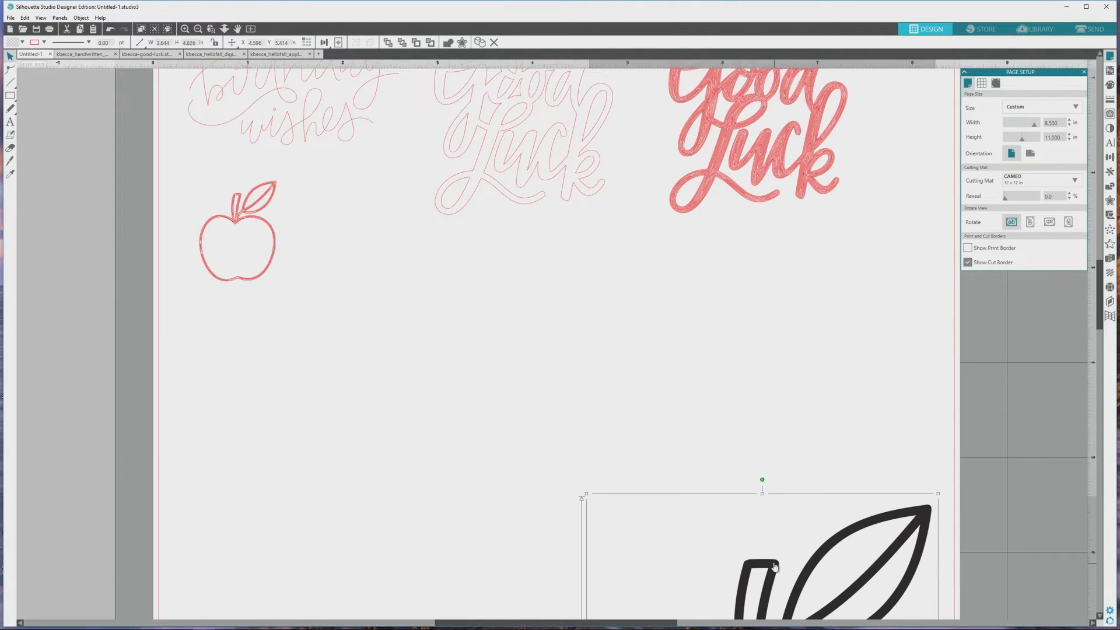
{"action": "left_click_drag", "start_coordinate": [775, 566], "coordinate": [461, 227]}
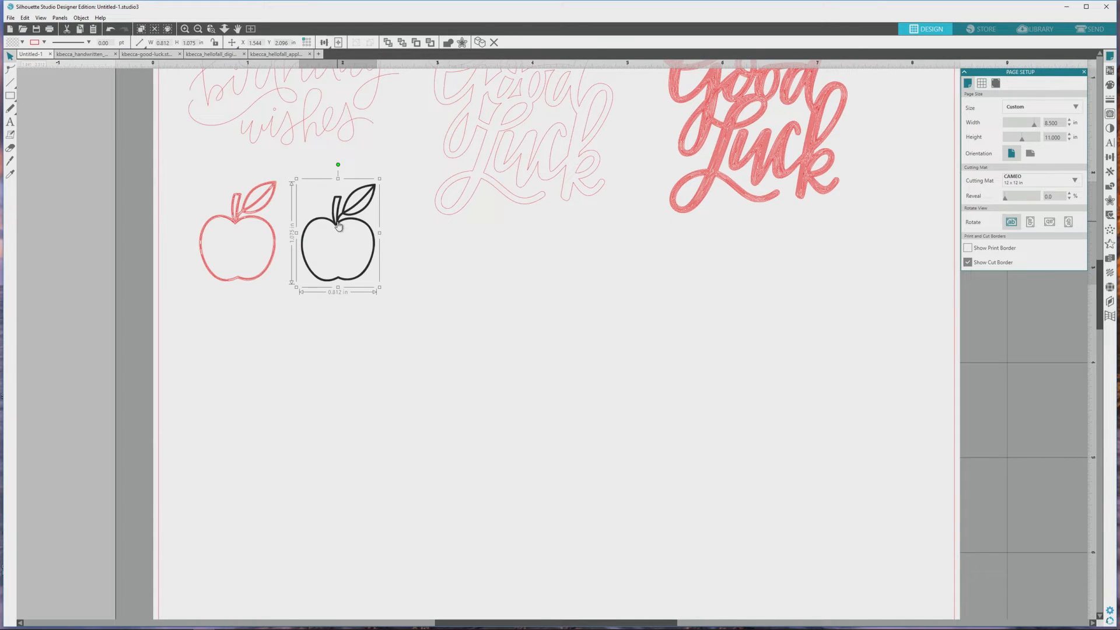
{"action": "left_click_drag", "start_coordinate": [339, 226], "coordinate": [422, 326]}
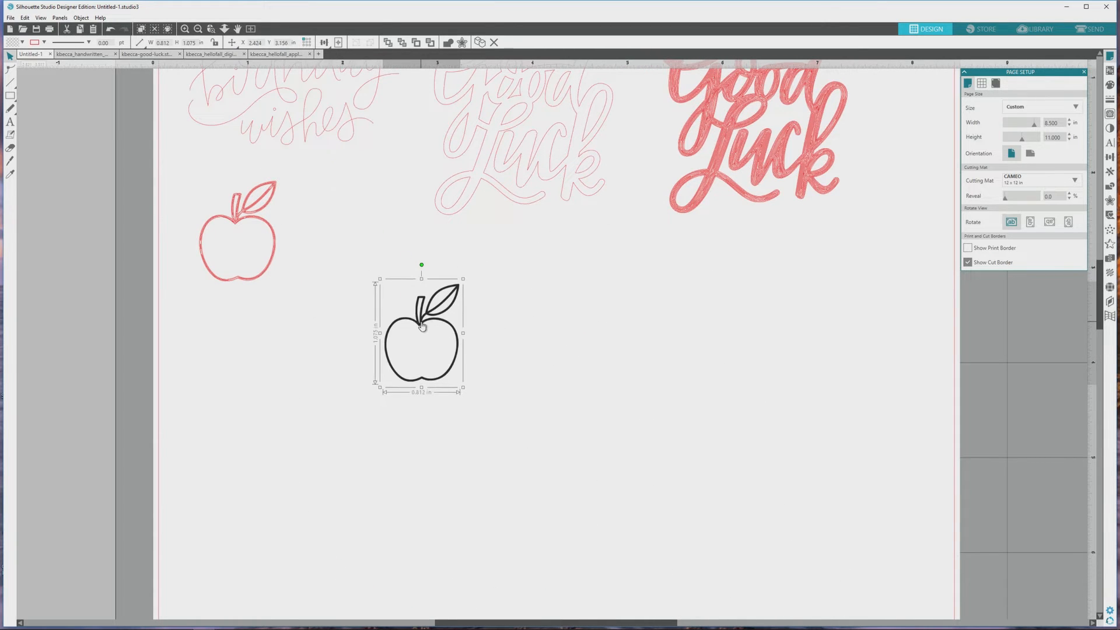
Trace the pasted apple image using a trace area around it and a threshold raised to about 74%
{"action": "left_click", "coordinate": [1110, 113]}
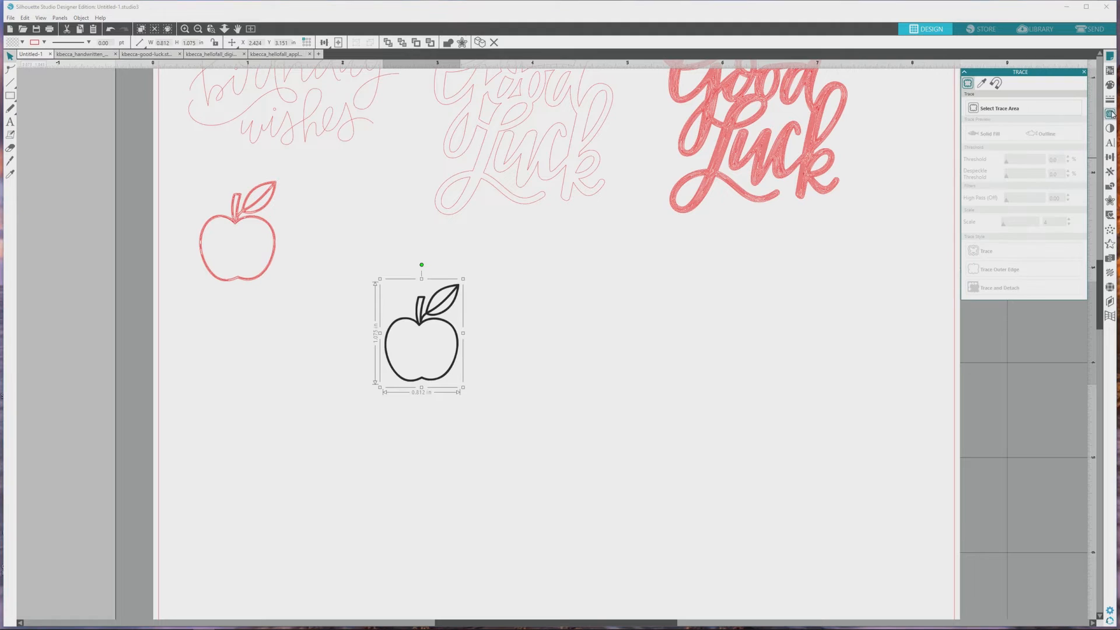
{"action": "left_click", "coordinate": [1004, 109]}
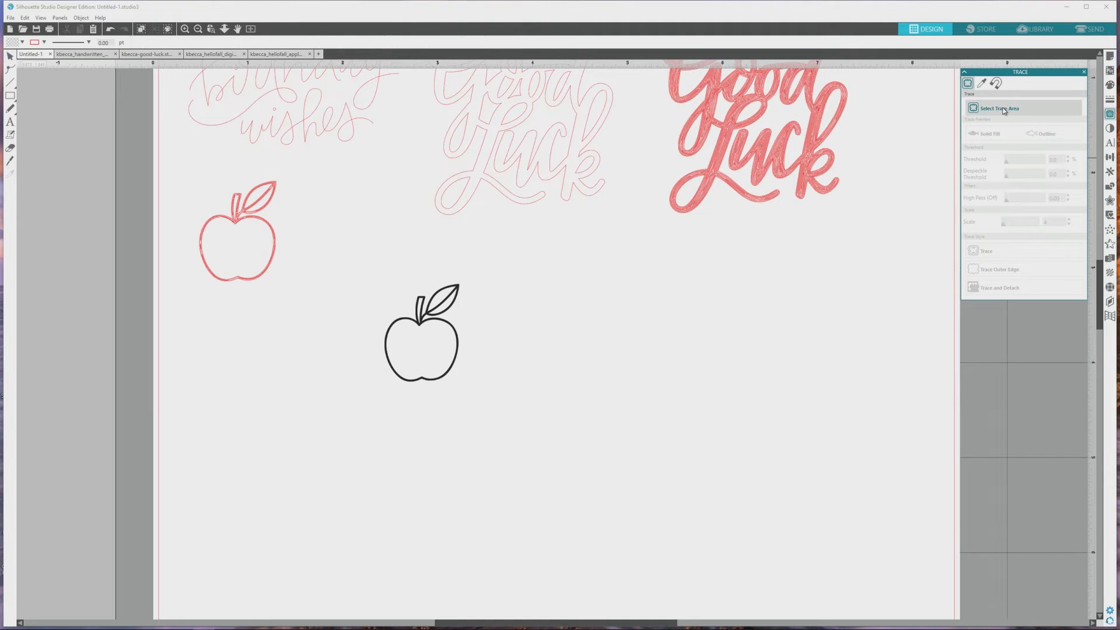
{"action": "mouse_move", "coordinate": [357, 268]}
{"action": "left_mouse_down"}
{"action": "mouse_move", "coordinate": [447, 341]}
{"action": "mouse_move", "coordinate": [491, 409]}
{"action": "left_mouse_up"}
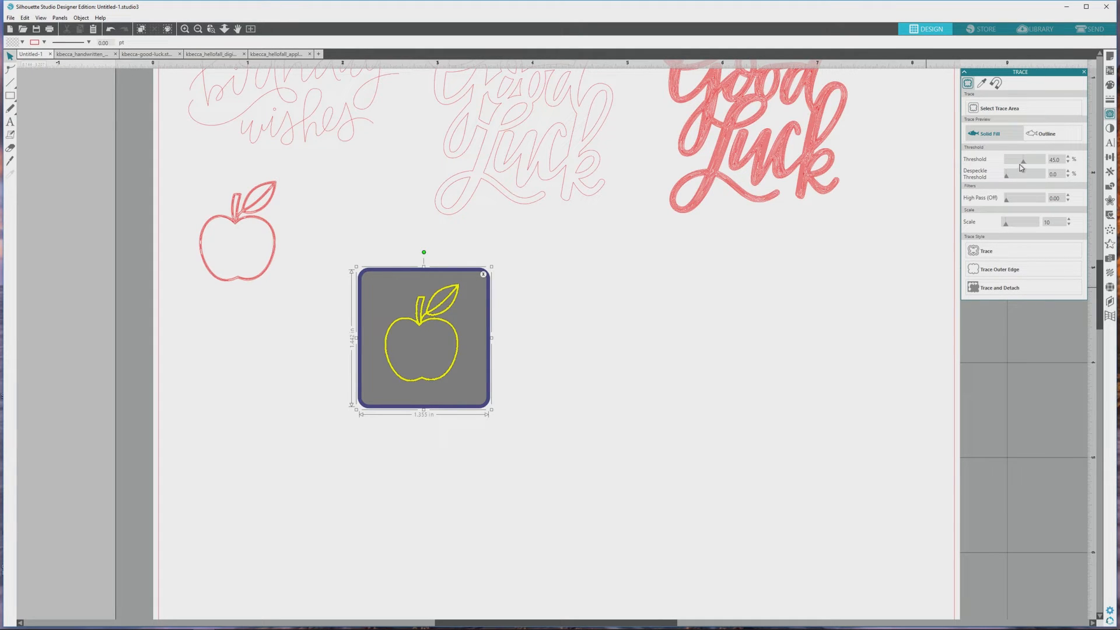
{"action": "mouse_move", "coordinate": [1024, 162]}
{"action": "left_mouse_down"}
{"action": "mouse_move", "coordinate": [1053, 164]}
{"action": "mouse_move", "coordinate": [1038, 165]}
{"action": "left_mouse_up"}
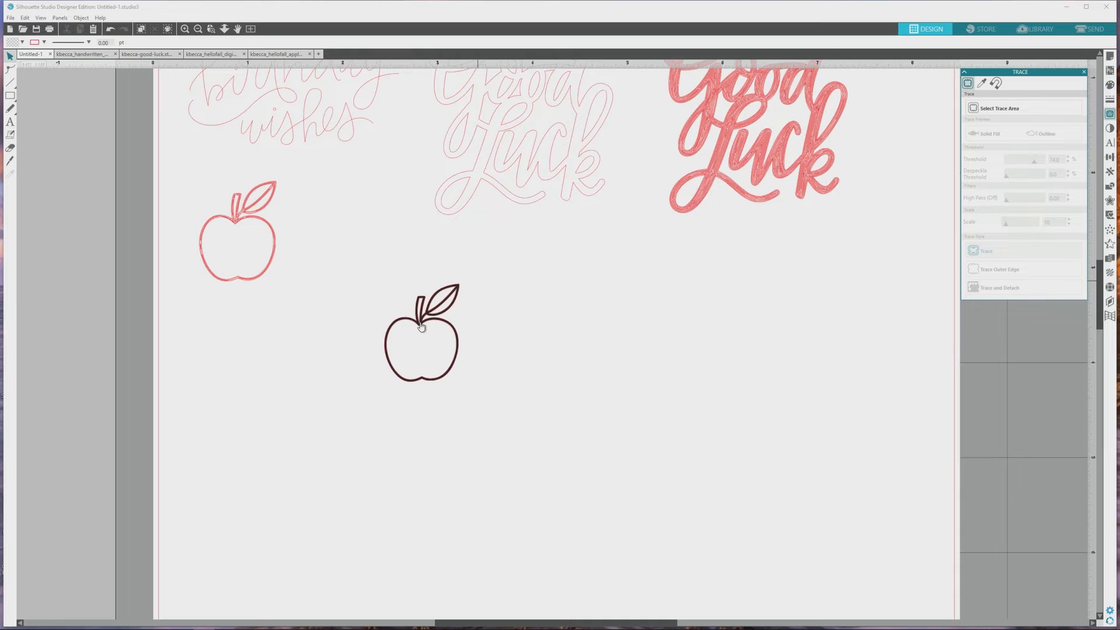
Move the source image off the trace, delete it, and place the traced outline beside the first apple
{"action": "left_click_drag", "start_coordinate": [420, 318], "coordinate": [534, 331]}
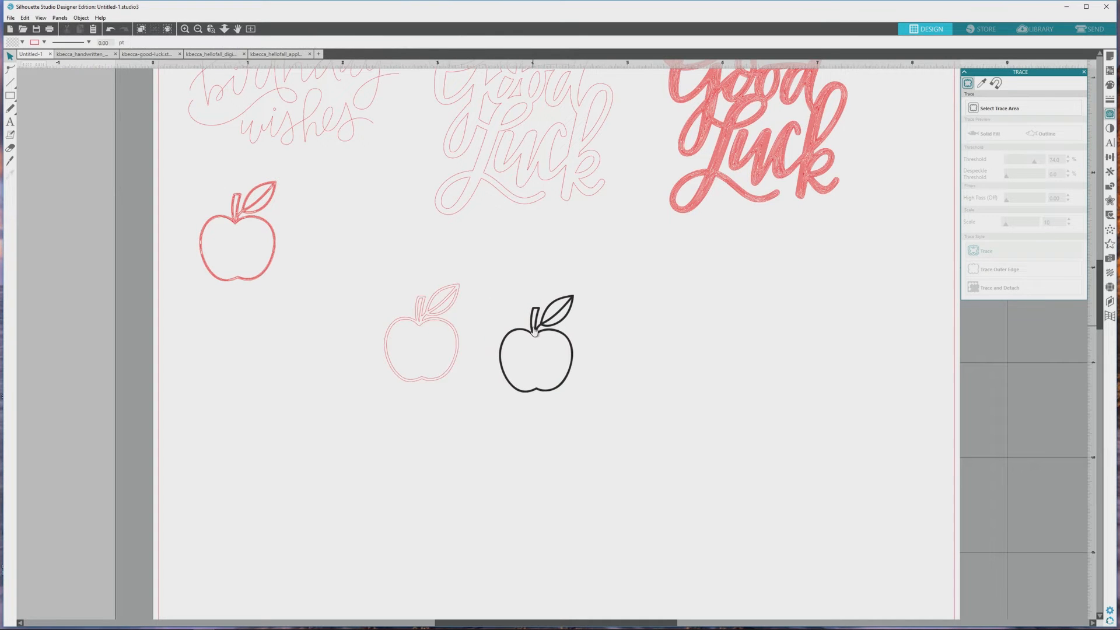
{"action": "key", "text": "Delete"}
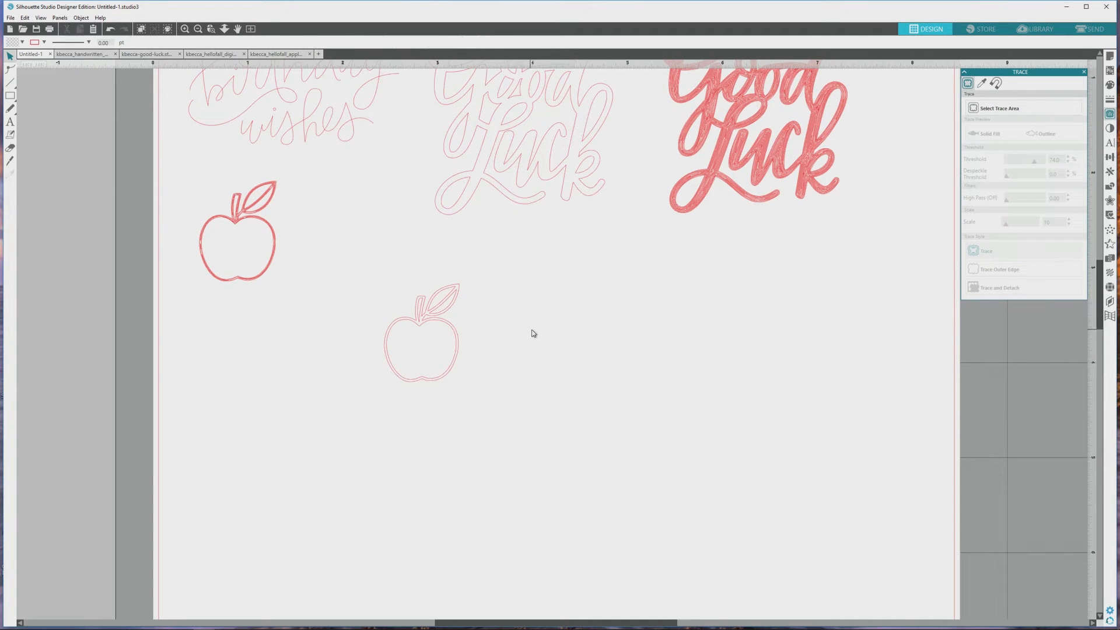
{"action": "mouse_move", "coordinate": [431, 322]}
{"action": "left_mouse_down"}
{"action": "mouse_move", "coordinate": [373, 272]}
{"action": "mouse_move", "coordinate": [346, 220]}
{"action": "left_mouse_up"}
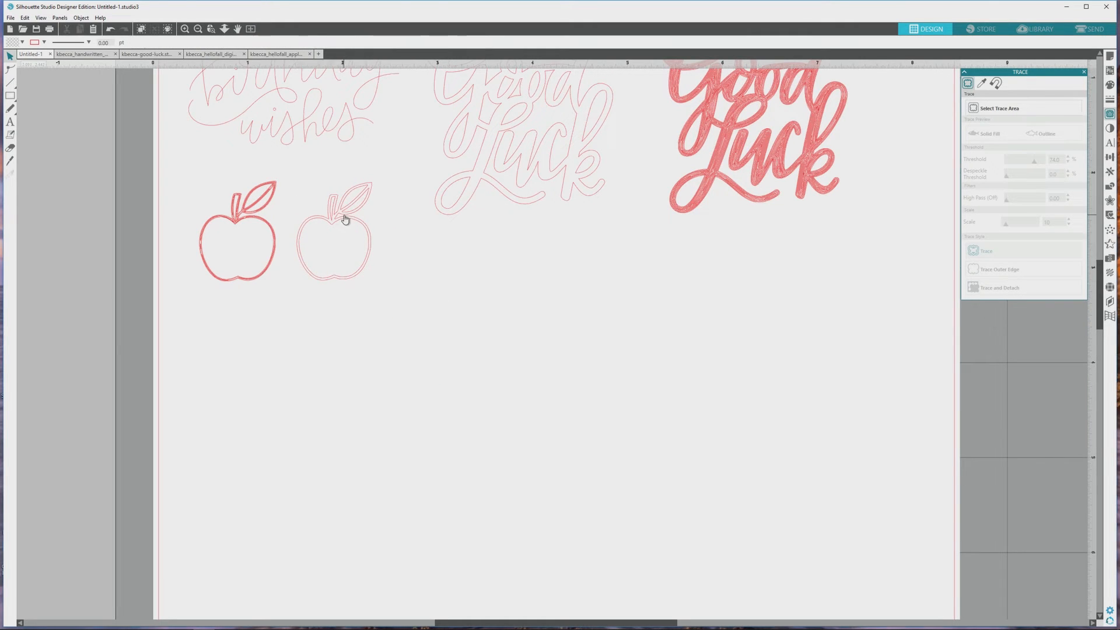
Fill the strokes of the traced apple with lines using internal offsets
{"action": "left_click", "coordinate": [1110, 200]}
{"action": "left_click", "coordinate": [1050, 156]}
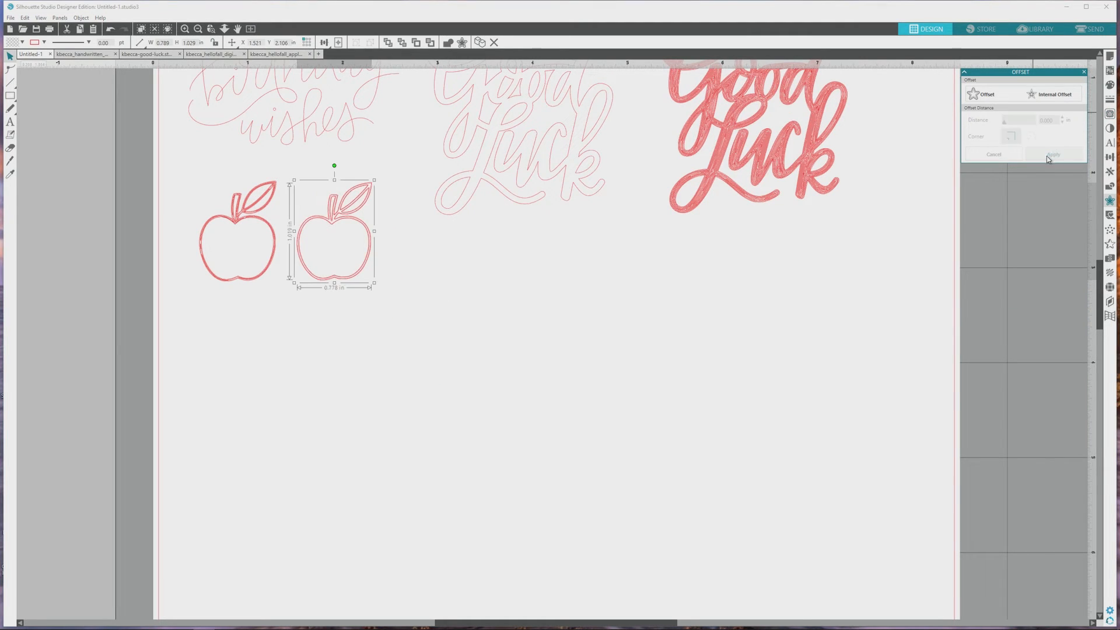
{"action": "left_click", "coordinate": [1061, 96]}
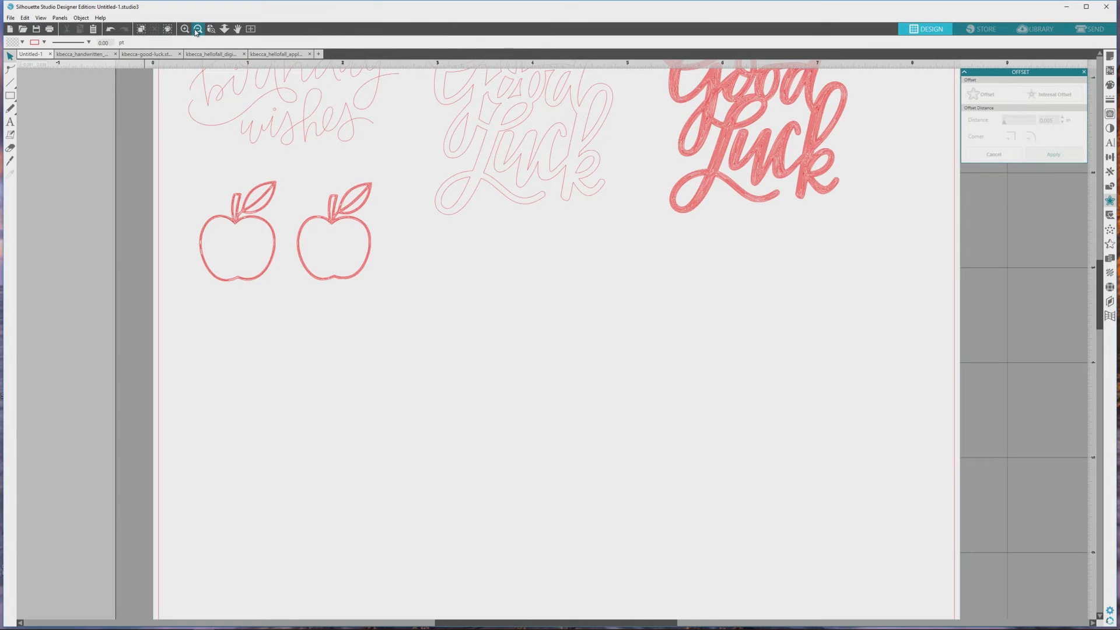
Bring the finished design to the send stage and set Tool 1's action to Sketch for plain cardstock
{"action": "left_click", "coordinate": [198, 29]}
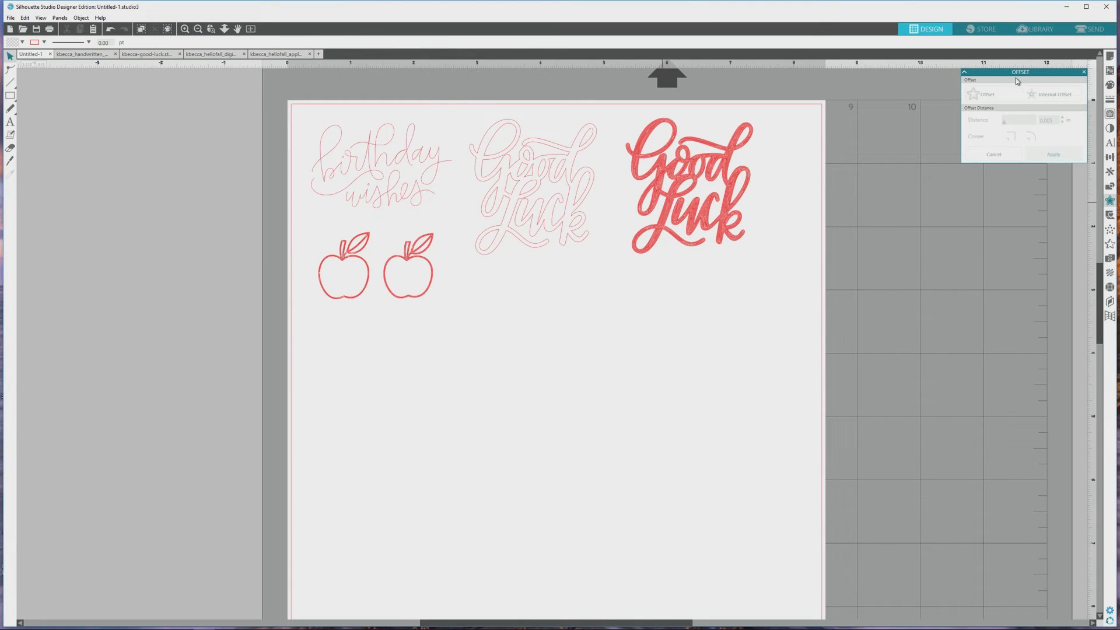
{"action": "left_click", "coordinate": [1084, 34]}
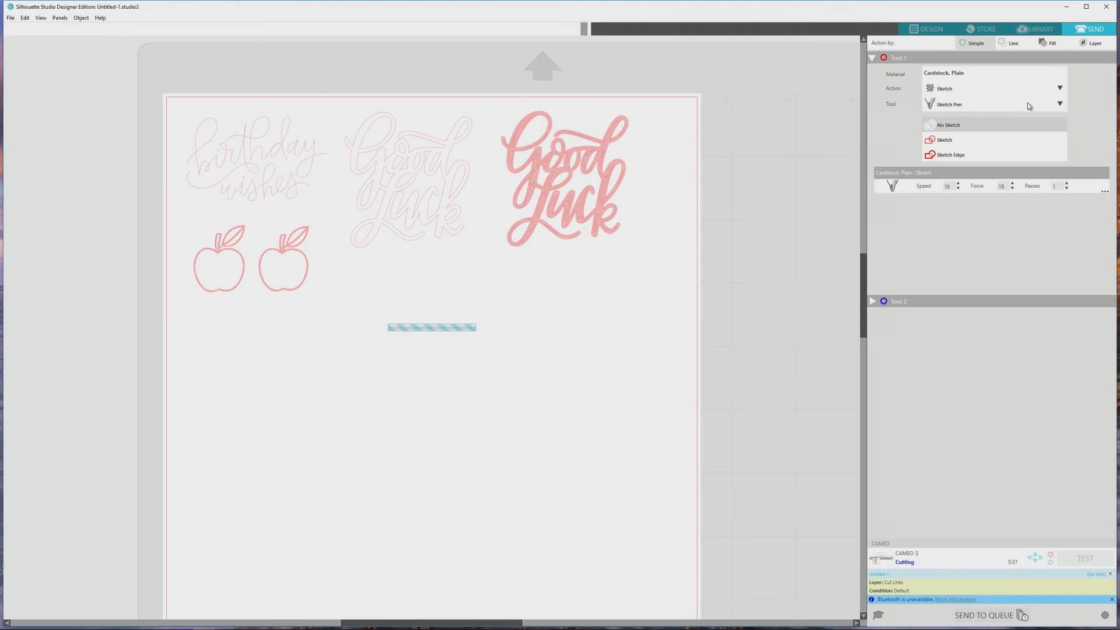
{"action": "left_click", "coordinate": [960, 88]}
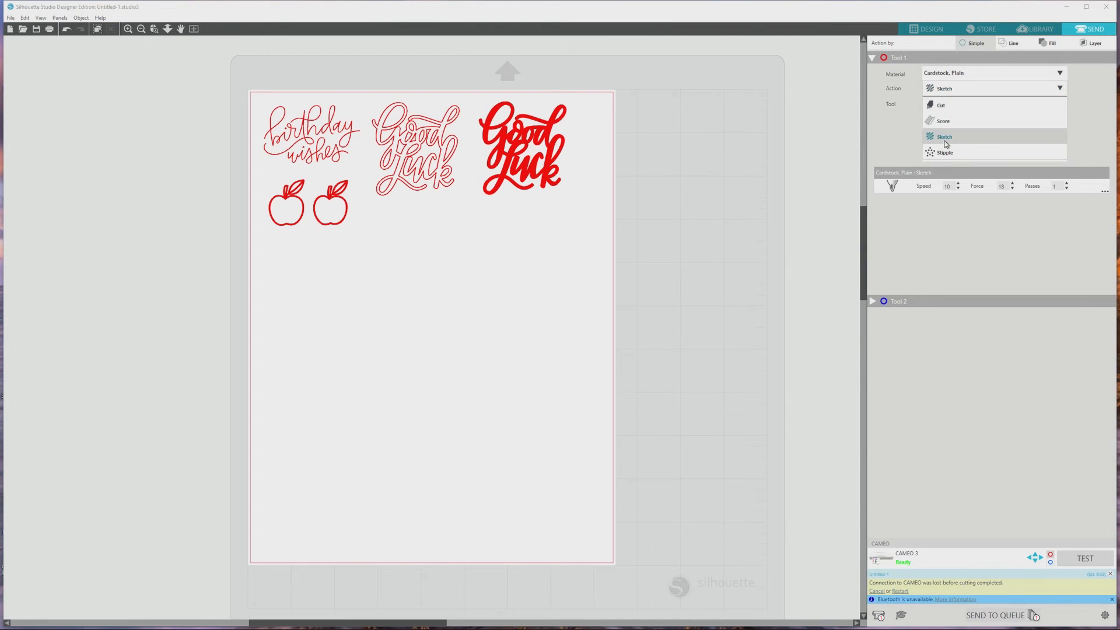
{"action": "left_click", "coordinate": [949, 92]}
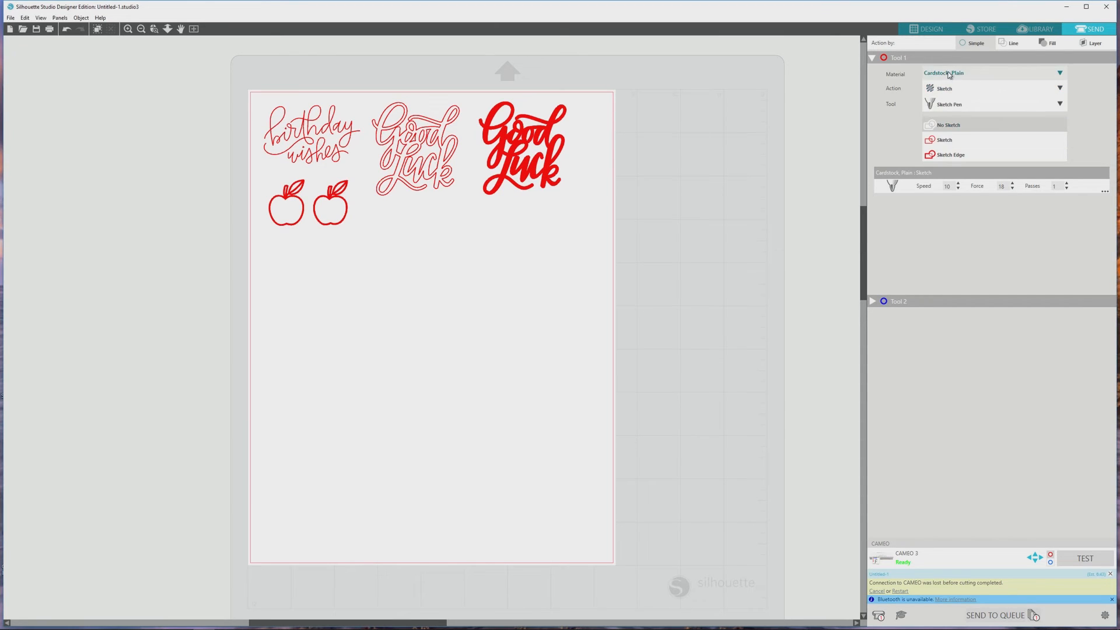